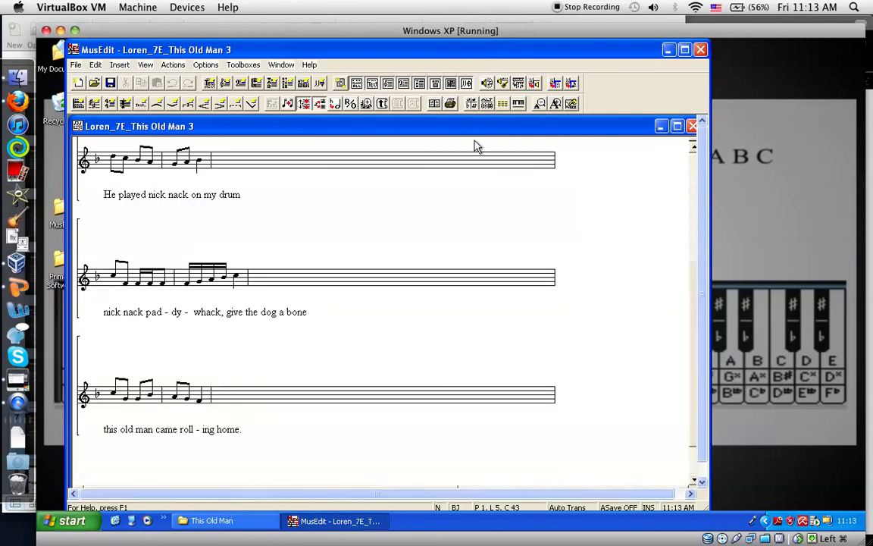
# Preview the print layout of the finished This Old Man 3 score, then close the preview and that document
pyautogui.click(438, 109)
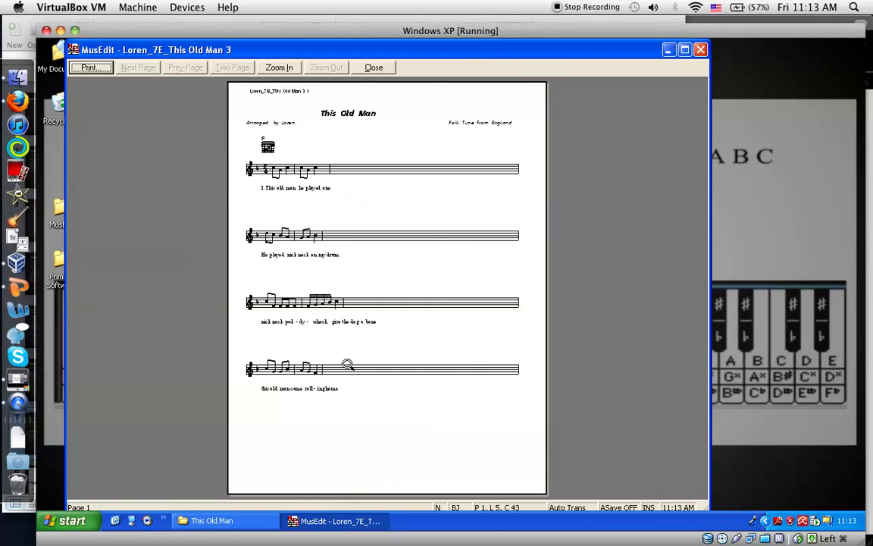
pyautogui.click(371, 68)
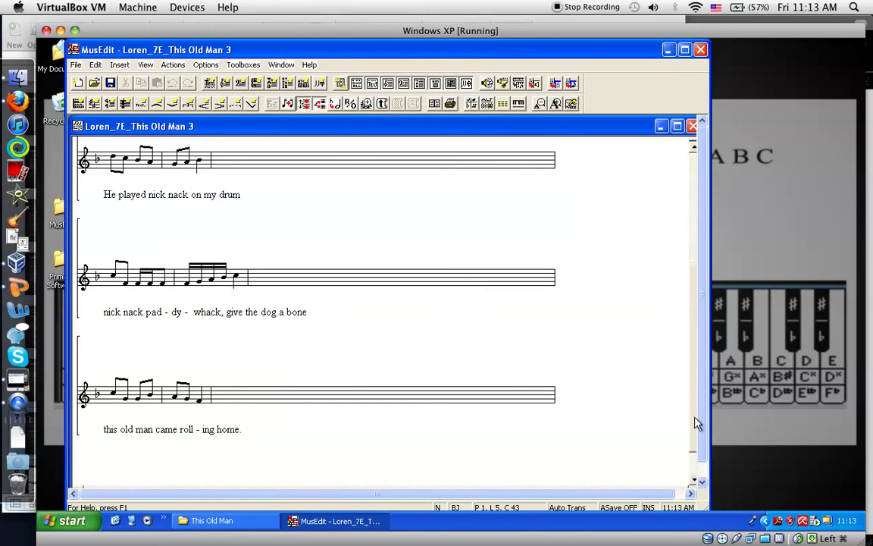
pyautogui.moveTo(694, 433); pyautogui.dragTo(692, 278)
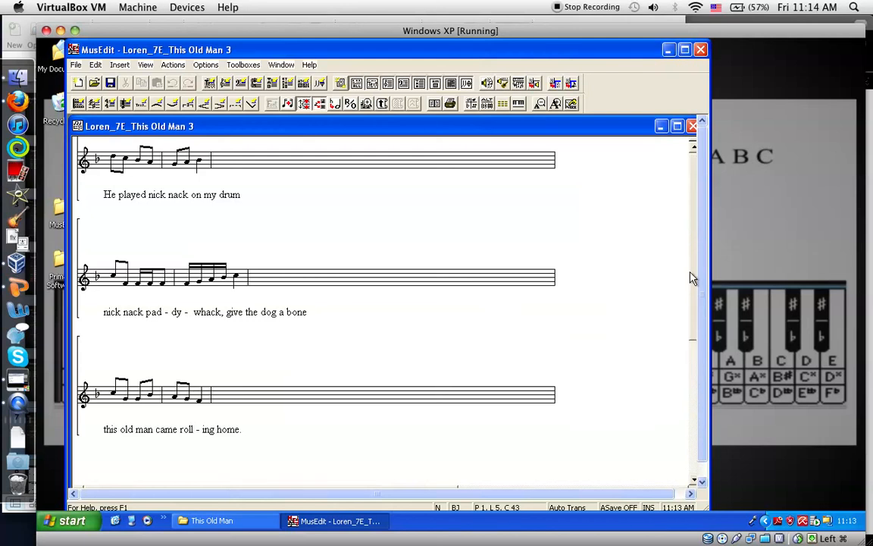
pyautogui.click(692, 126)
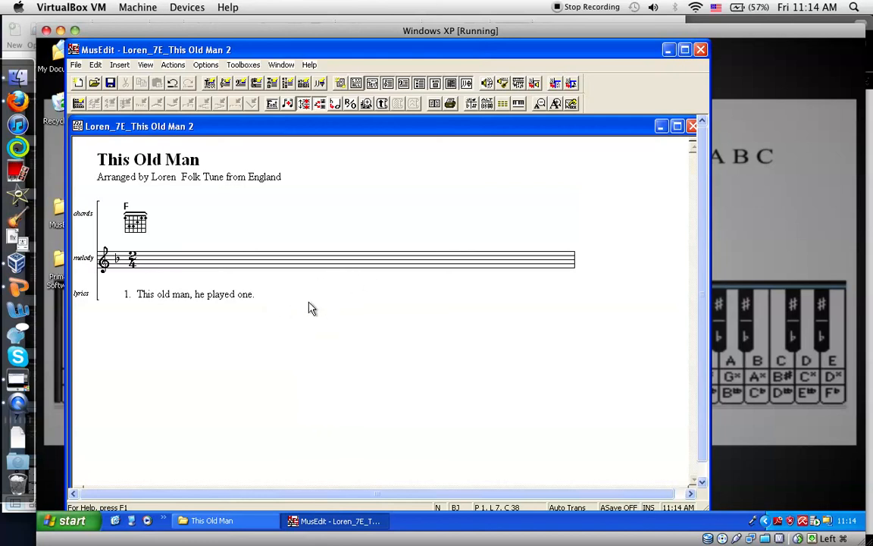
# Add a second system below the first and enter its lyrics as "He played nick - nack on my drum."
pyautogui.press('Return')
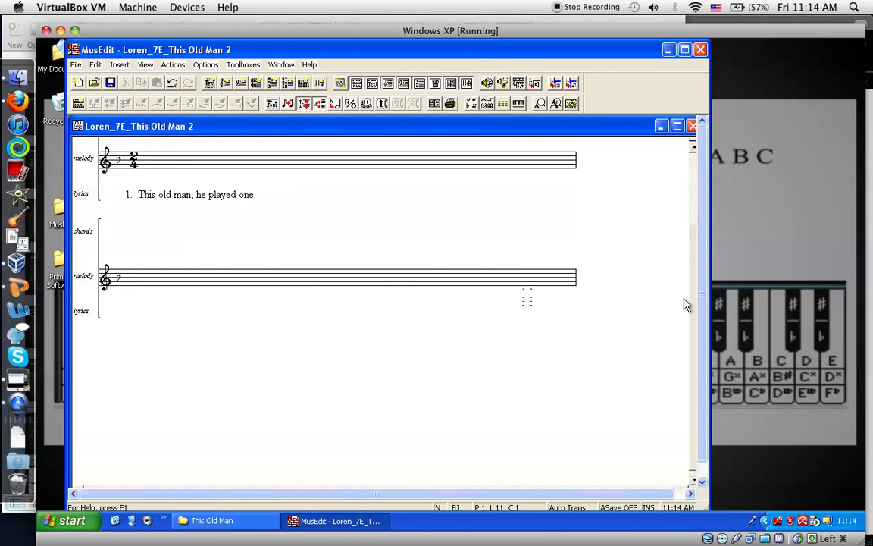
pyautogui.click(693, 147)
pyautogui.click(692, 147)
pyautogui.click(693, 147)
pyautogui.click(692, 147)
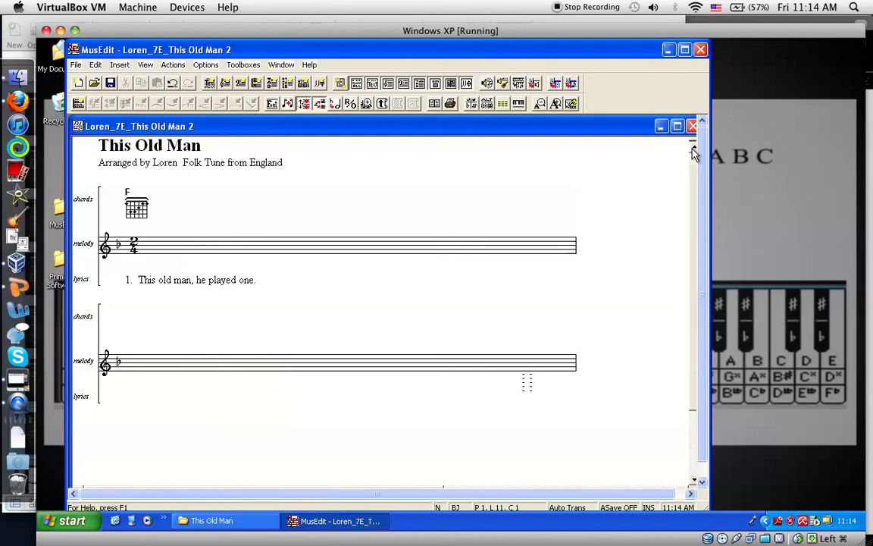
pyautogui.write('He pla')
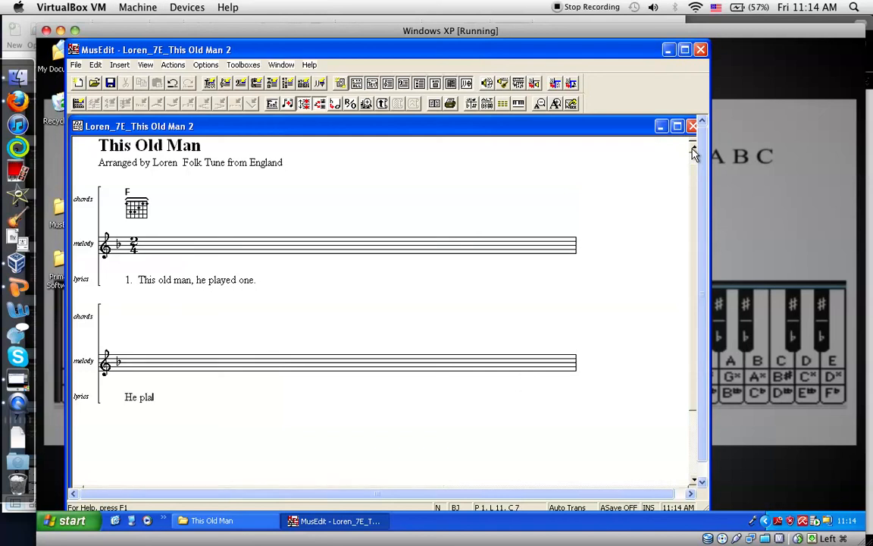
pyautogui.write('yed nick 0')
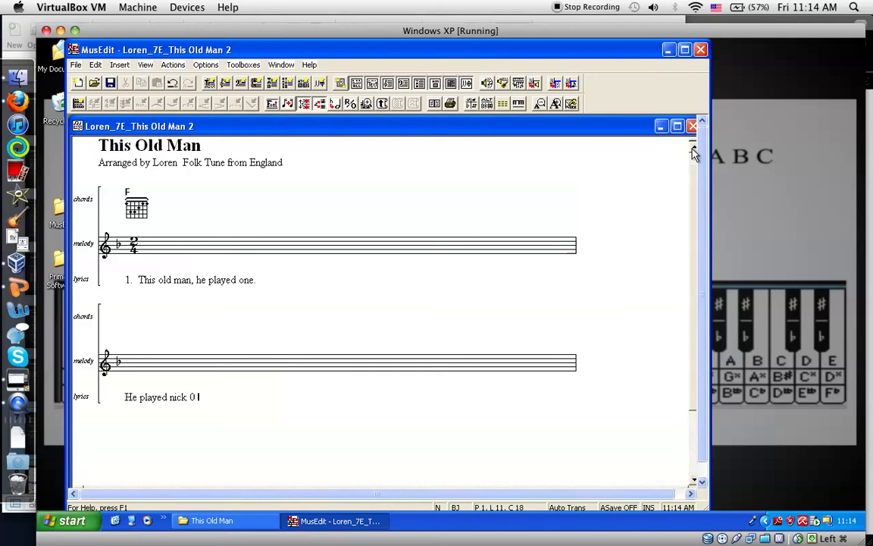
pyautogui.press('BackSpace')
pyautogui.press('BackSpace')
pyautogui.press('BackSpace')
pyautogui.write('- na')
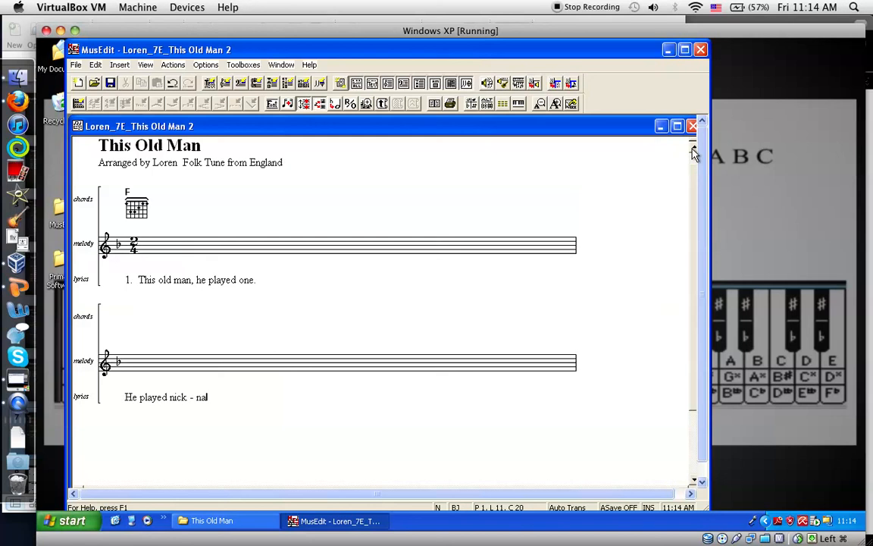
pyautogui.write('ck on my drum.')
pyautogui.press('Left')
pyautogui.press('Left')
pyautogui.press('Left')
pyautogui.press('Left')
pyautogui.press('Left')
pyautogui.press('Left')
pyautogui.press('Left')
pyautogui.press('Left')
pyautogui.press('Left')
pyautogui.press('Left')
pyautogui.press('Left')
pyautogui.press('Left')
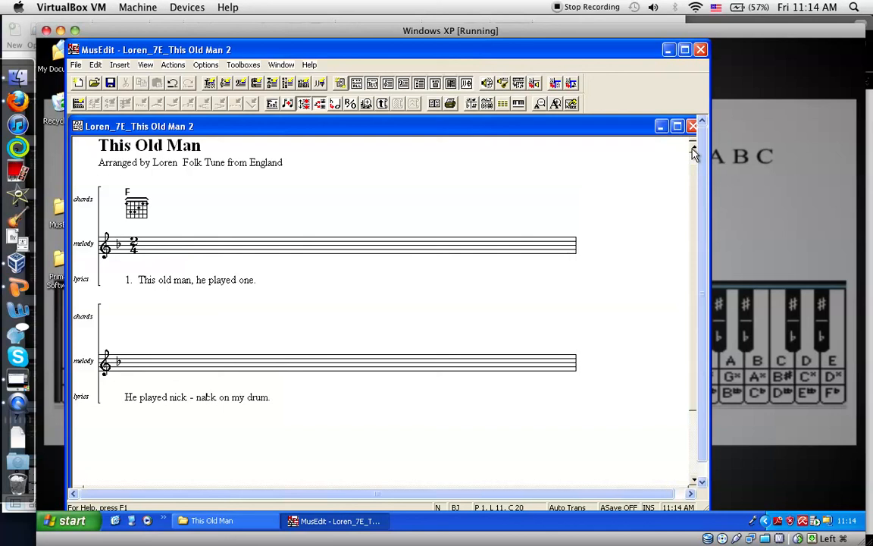
pyautogui.press('Right')
pyautogui.press('Right')
pyautogui.press('Right')
pyautogui.press('Right')
pyautogui.press('Right')
pyautogui.press('Right')
pyautogui.press('Right')
pyautogui.press('Right')
pyautogui.press('Right')
pyautogui.press('Right')
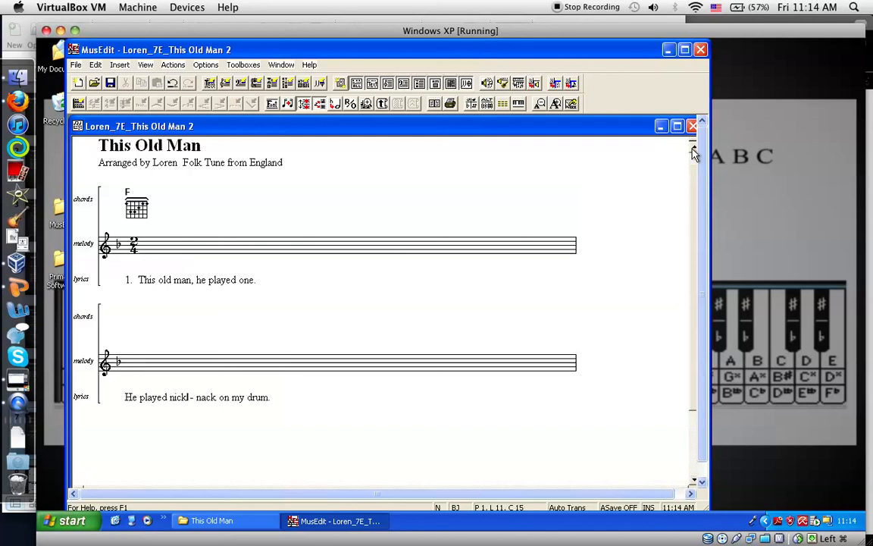
pyautogui.press('Left')
pyautogui.press('Left')
pyautogui.press('Left')
pyautogui.press('Left')
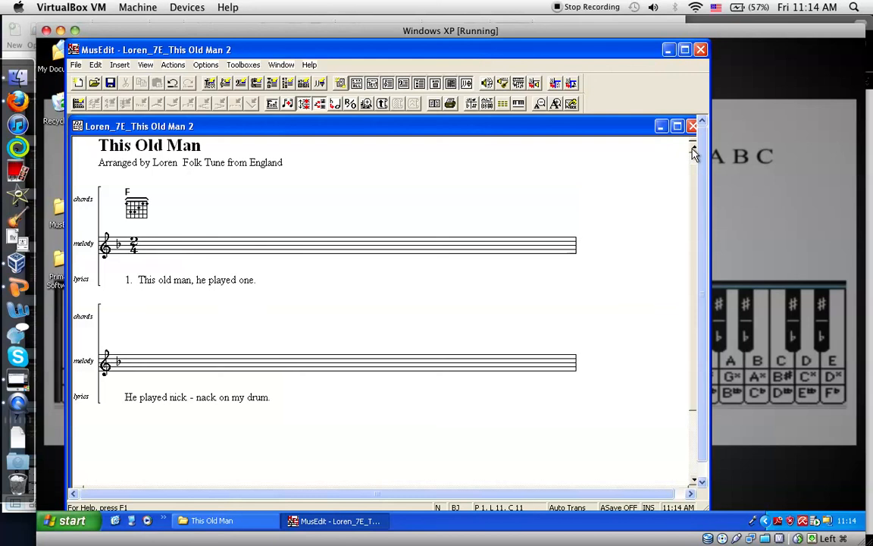
pyautogui.press('Right')
pyautogui.press('Right')
pyautogui.press('Right')
pyautogui.press('Right')
pyautogui.press('Right')
pyautogui.press('Right')
pyautogui.press('Right')
pyautogui.press('Right')
pyautogui.press('Right')
pyautogui.press('Right')
pyautogui.press('Right')
pyautogui.press('Right')
pyautogui.press('Right')
pyautogui.press('Right')
pyautogui.press('Right')
pyautogui.press('Right')
pyautogui.press('Right')
pyautogui.press('Right')
pyautogui.press('Right')
pyautogui.press('Right')
# Add a third system and enter its lyrics as "Nick - nack pad - dy whack give the dog a bone."
pyautogui.press('Return')
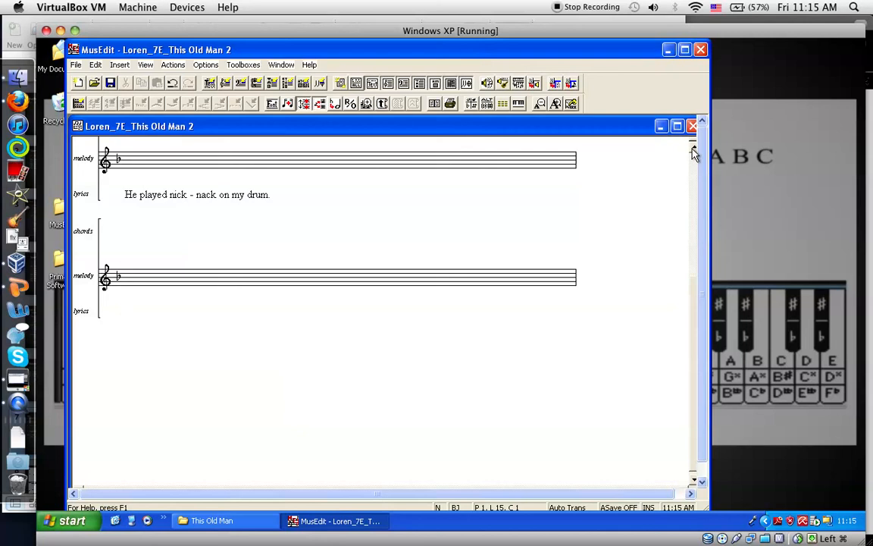
pyautogui.write('Nick - nack pad - dy whack give the dog a bone.')
# Add a fourth system and enter its lyrics as "This old man came roll - ing home."
pyautogui.press('Return')
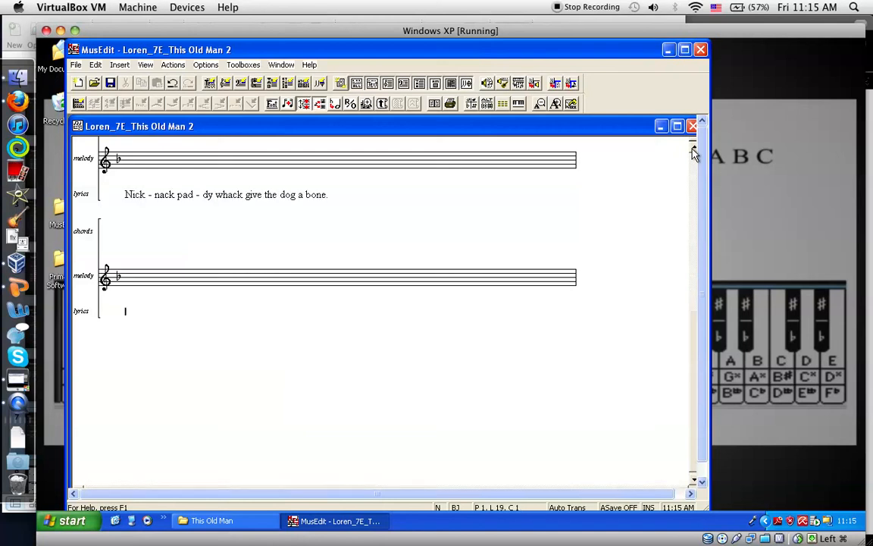
pyautogui.write('This old man game roll-ing home.')
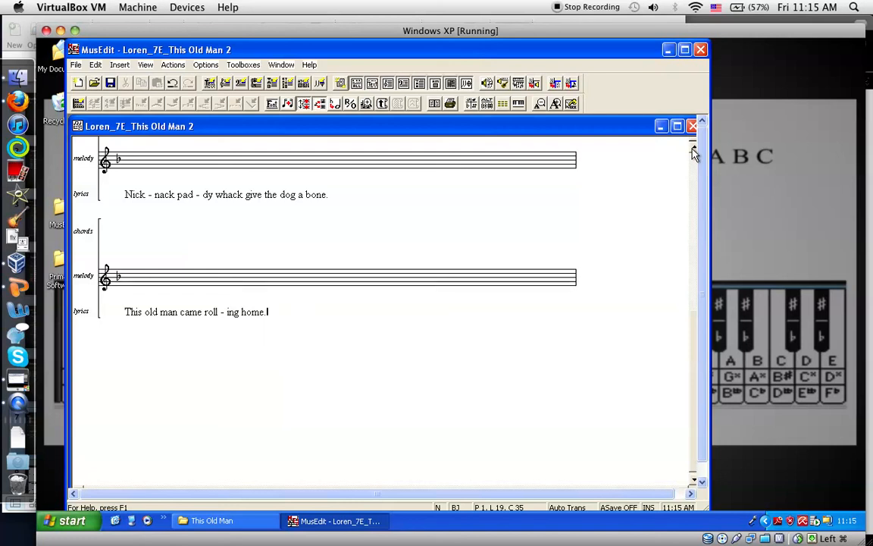
# Place the insertion point on the first melody staff, just after the 2/4 time signature
pyautogui.scroll(5, 695, 153)
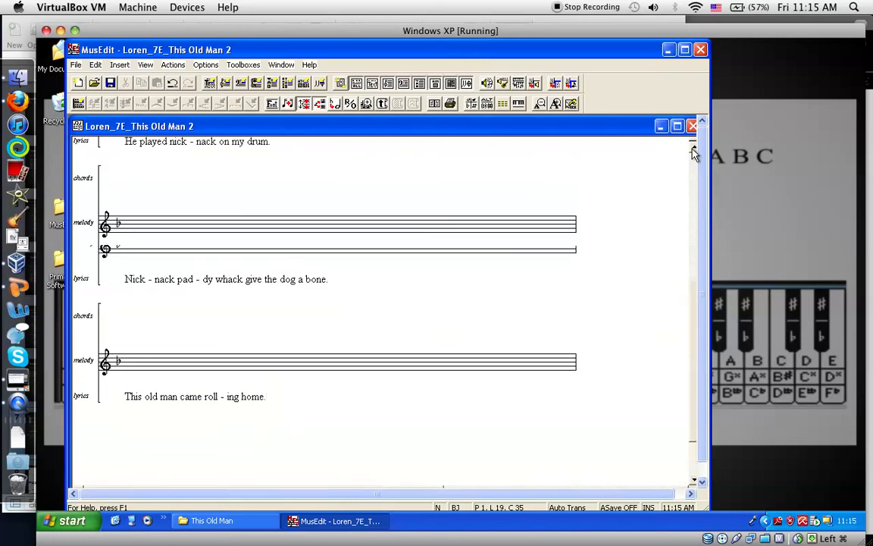
pyautogui.scroll(1, 695, 154)
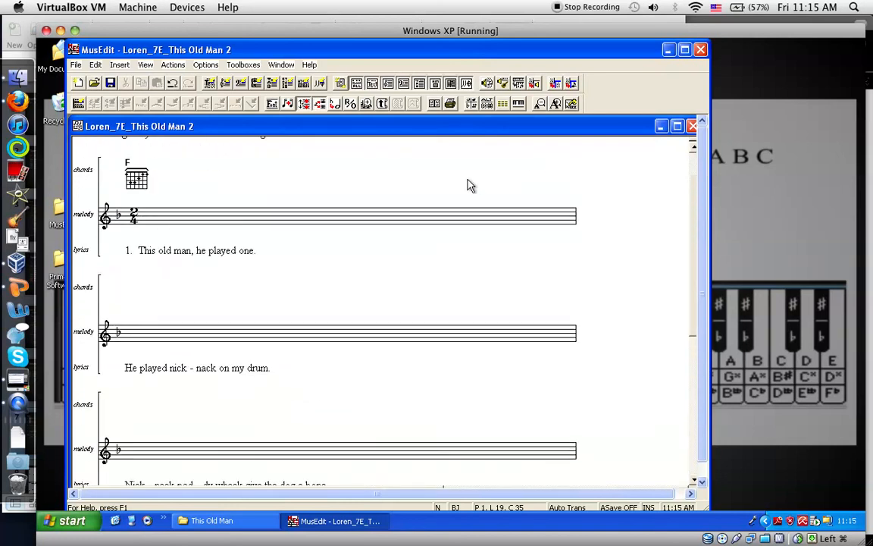
pyautogui.click(154, 219)
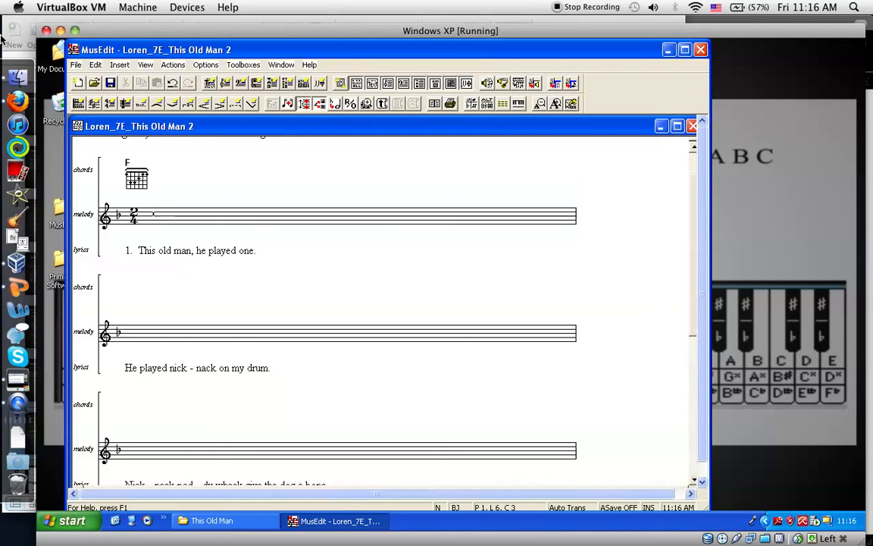
# Open the "this old man" sheet music image from the Musedit folder and enlarge it to examine the opening melody
pyautogui.moveTo(1, 1)
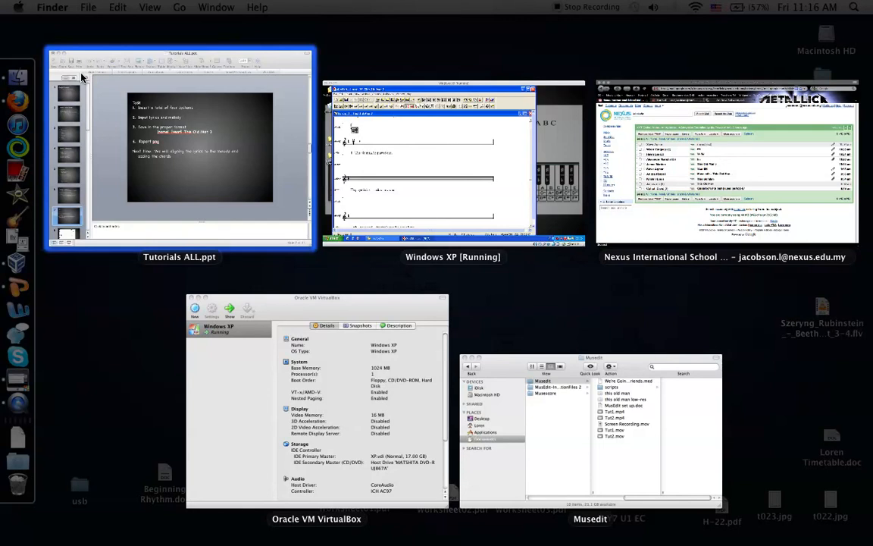
pyautogui.click(490, 360)
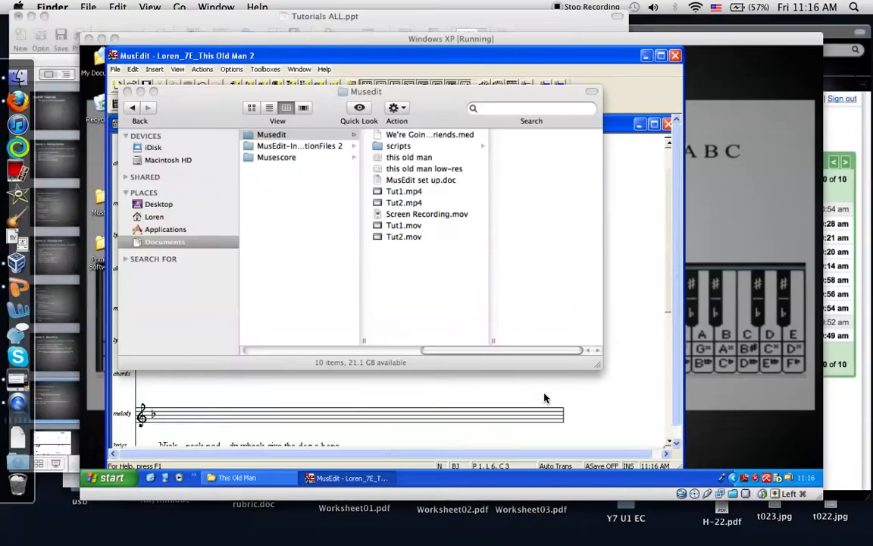
pyautogui.click(370, 115)
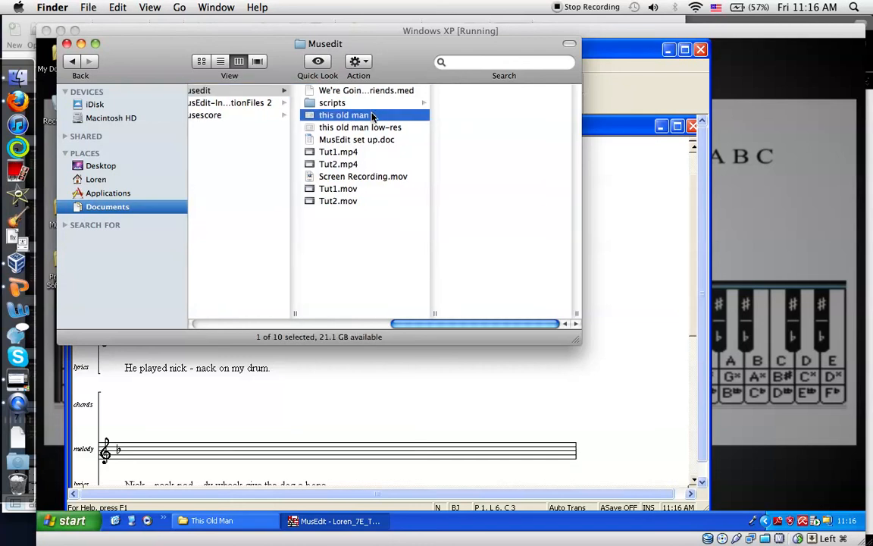
pyautogui.doubleClick(372, 115)
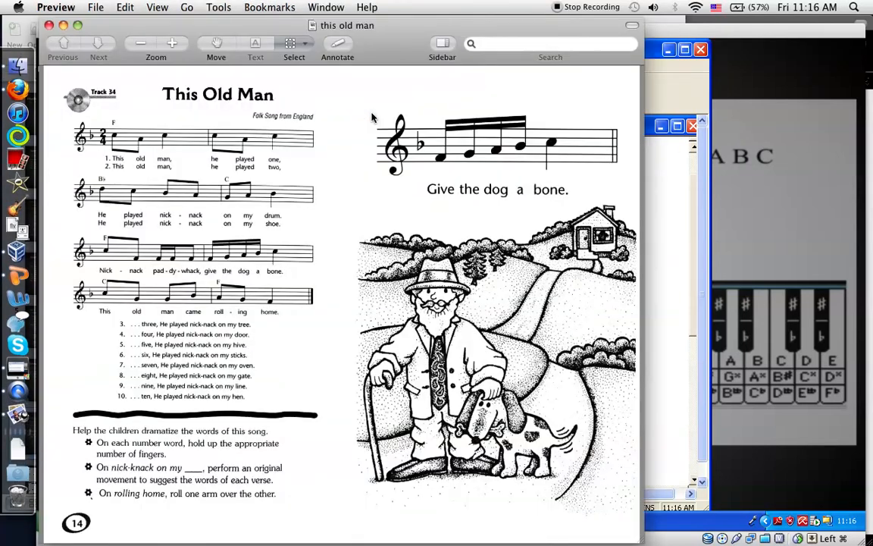
pyautogui.click(173, 44)
pyautogui.click(174, 46)
pyautogui.click(175, 47)
pyautogui.hscroll(-5, 259, 190)
pyautogui.scroll(4, 261, 189)
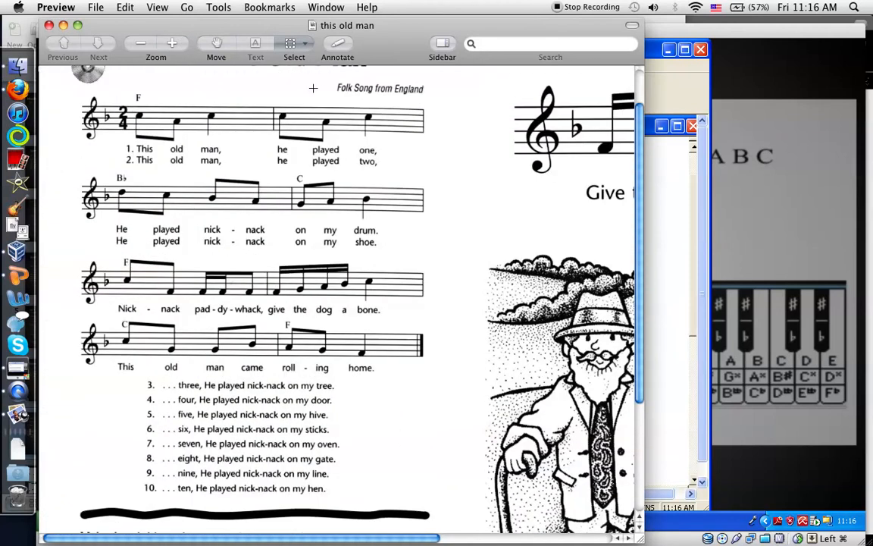
pyautogui.click(173, 44)
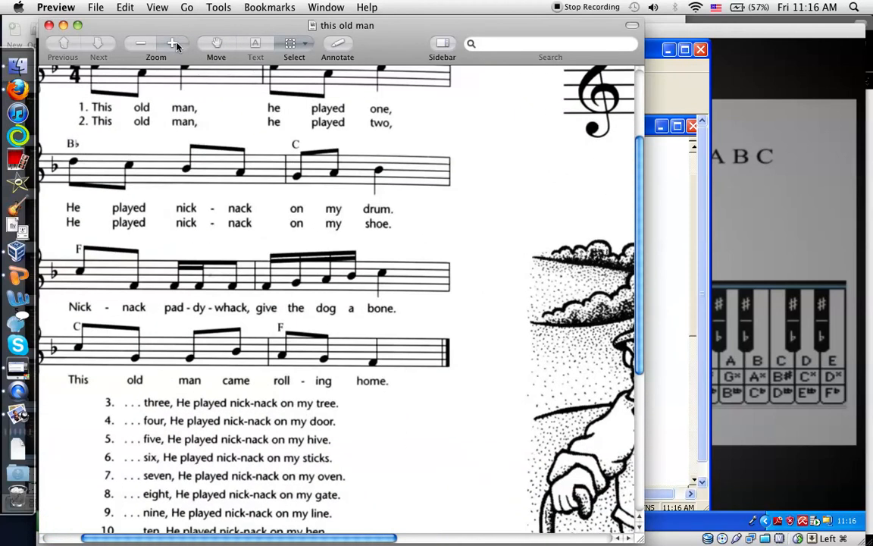
pyautogui.hscroll(-3, 181, 105)
pyautogui.scroll(4, 180, 105)
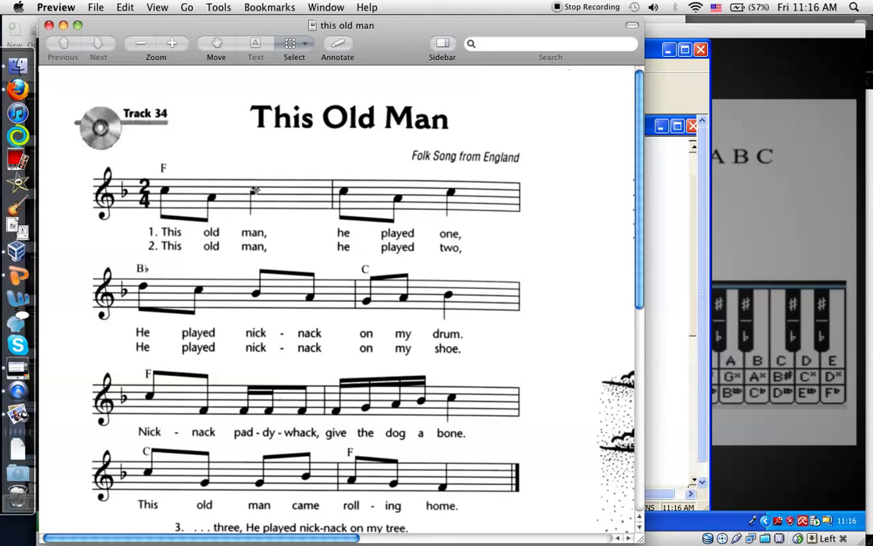
# Switch back to MusEdit, show the main symbols toolbox and move it clear of the start of the first staff
pyautogui.press('F9')
pyautogui.click(189, 350)
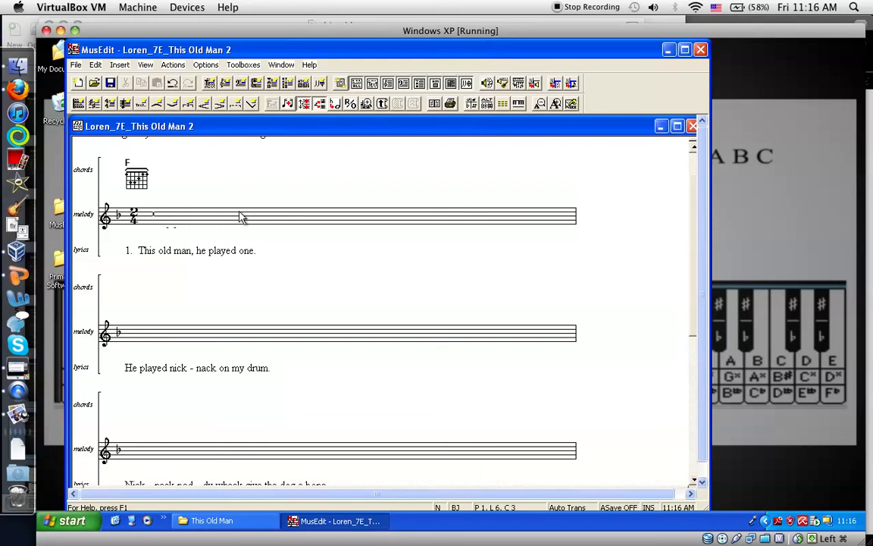
pyautogui.click(470, 105)
pyautogui.moveTo(351, 318); pyautogui.dragTo(530, 250)
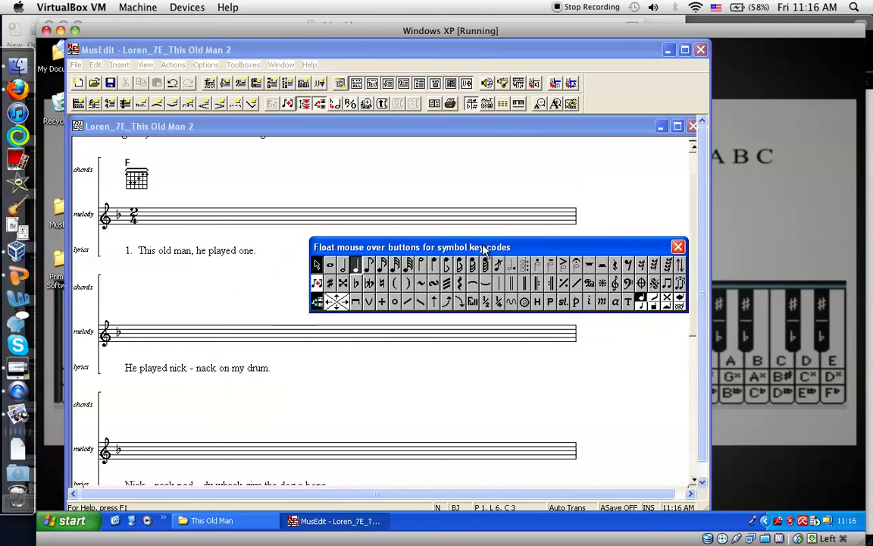
# Enter the first melody measure after the time signature: beamed eighth notes C and A, quarter note C, all tails down, and a bar line
pyautogui.click(153, 217)
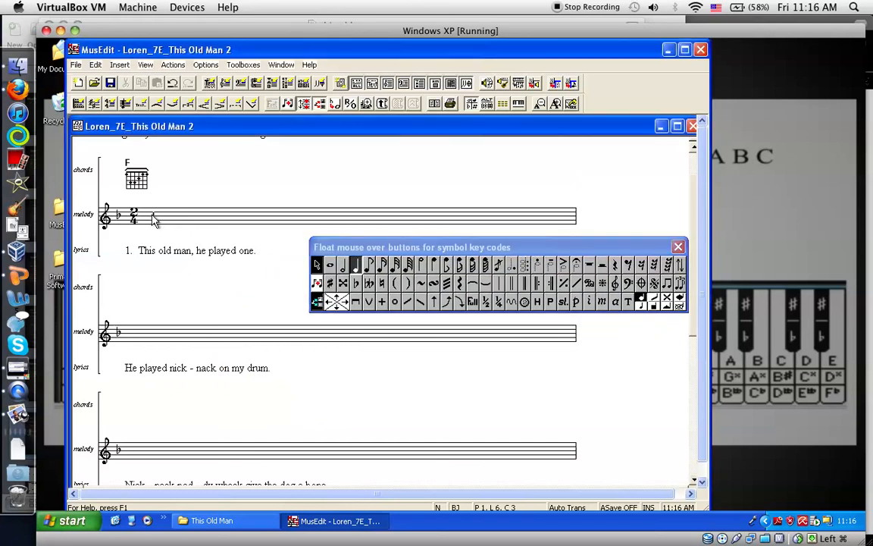
pyautogui.click(448, 266)
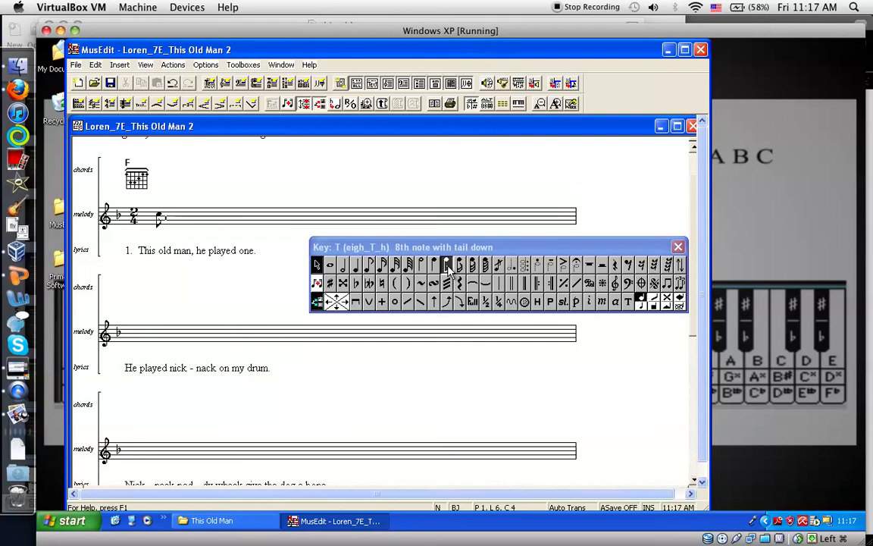
pyautogui.click(447, 266)
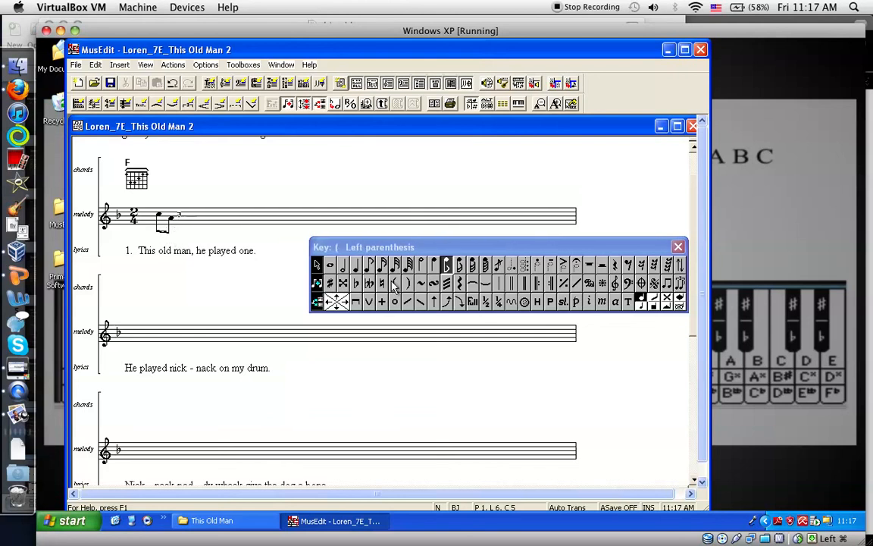
pyautogui.click(434, 266)
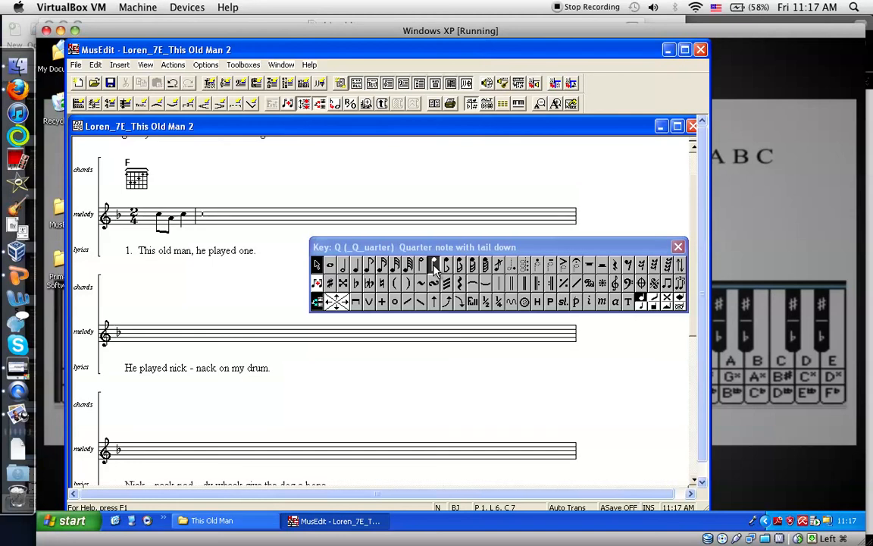
pyautogui.hotkey('shift', 'Left')
pyautogui.hotkey('shift', 'Left')
pyautogui.hotkey('shift', 'Left')
pyautogui.hotkey('shift', 'Left')
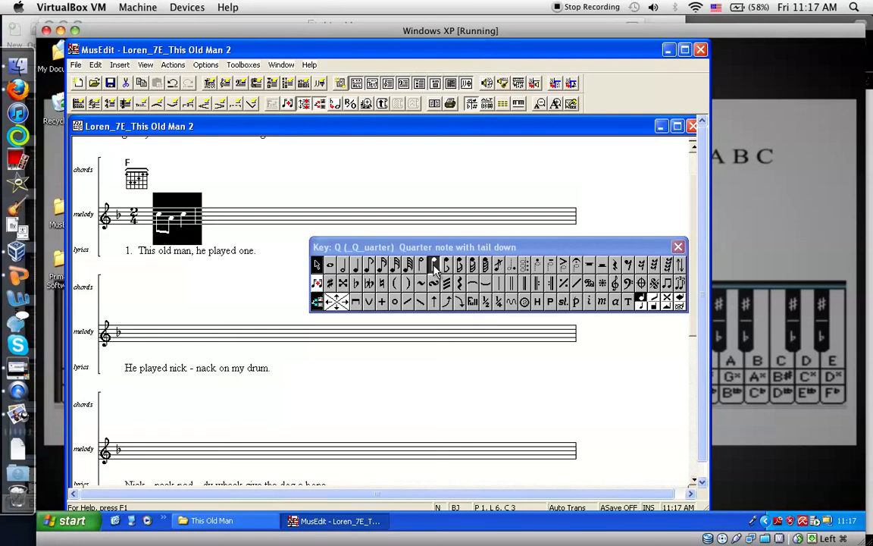
pyautogui.press('Right')
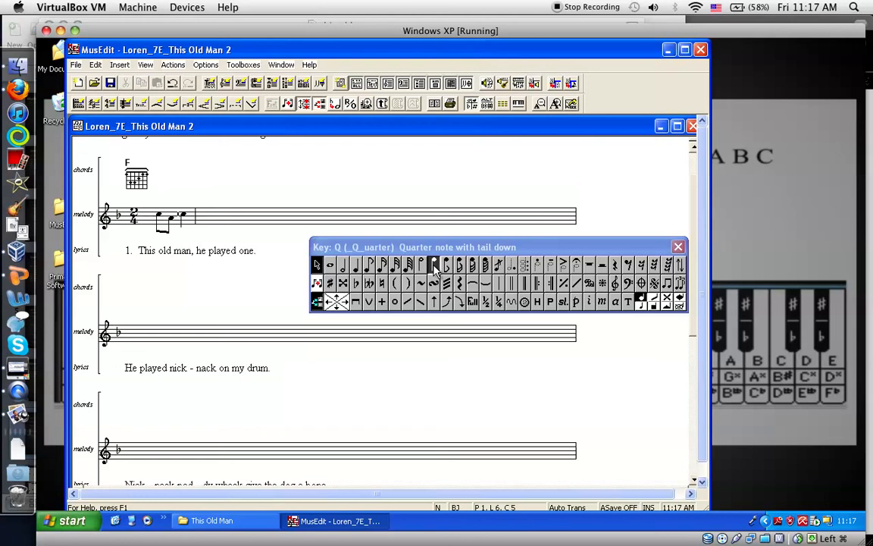
# Copy the completed first melody measure with its bar line and paste it directly after as the second measure of the first staff
pyautogui.hotkey('shift', 'Left')
pyautogui.hotkey('shift', 'Left')
pyautogui.hotkey('shift', 'Left')
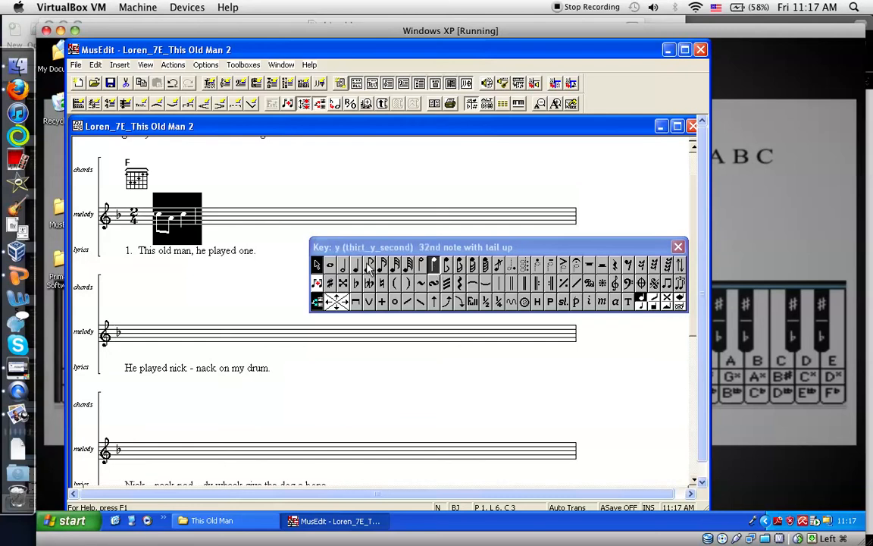
pyautogui.click(95, 64)
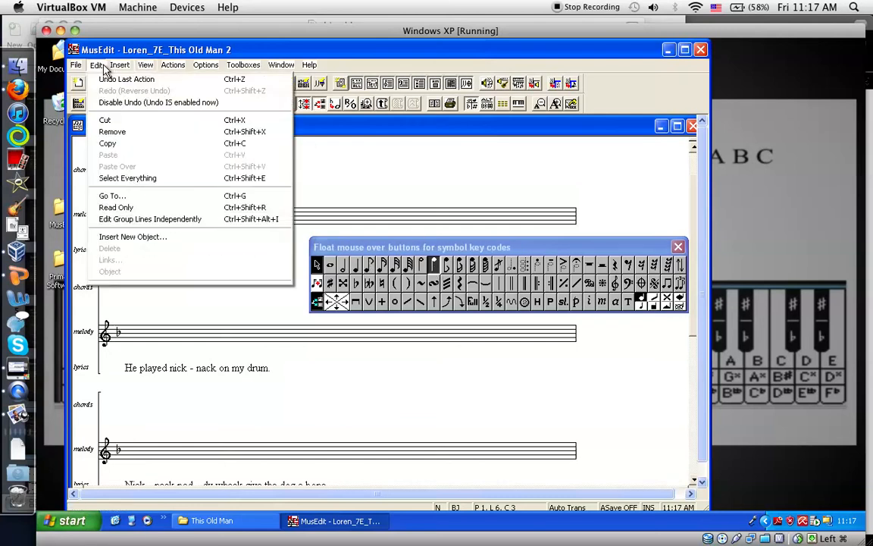
pyautogui.click(137, 143)
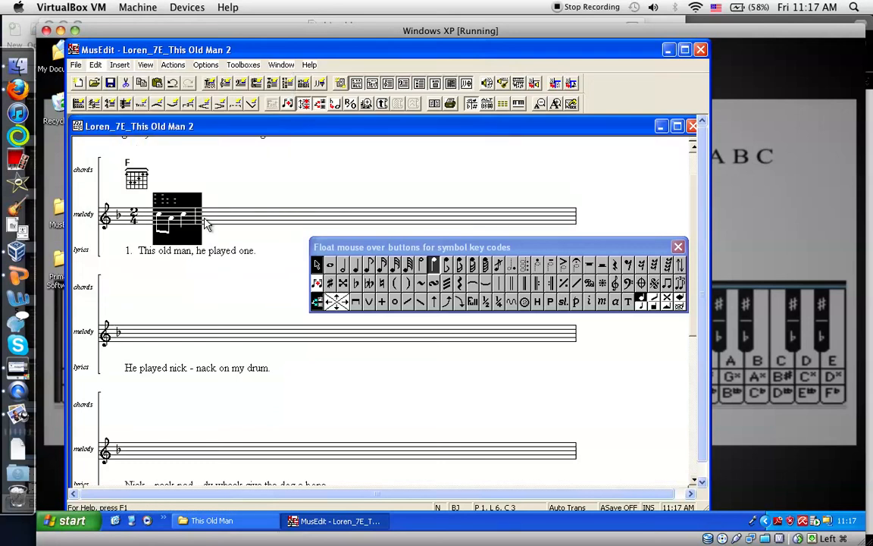
pyautogui.click(205, 221)
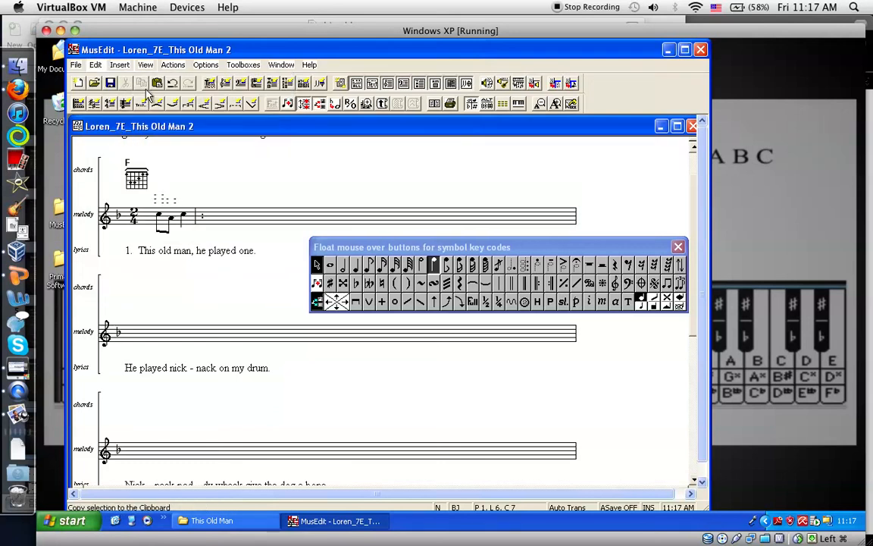
pyautogui.click(96, 65)
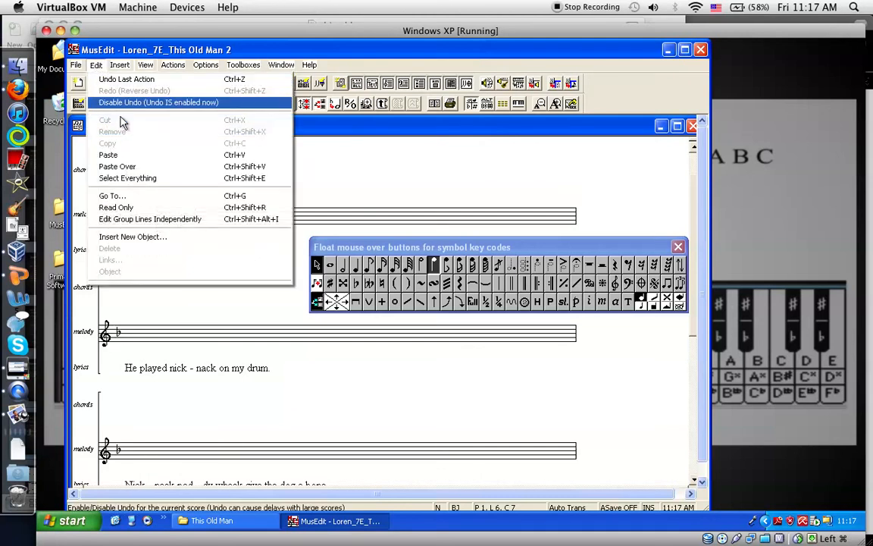
pyautogui.click(136, 156)
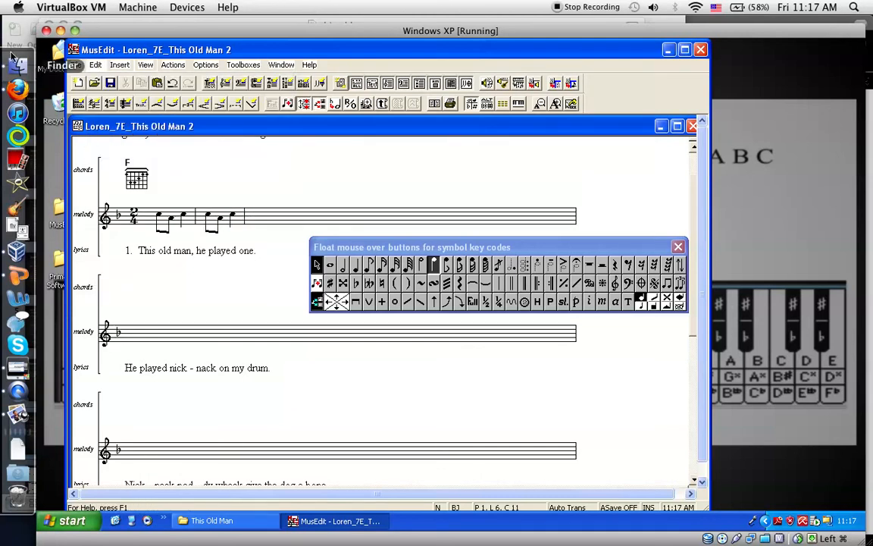
# Examine the second line of the melody in the "this old man" sheet music and return to MusEdit
pyautogui.moveTo(1, 1)
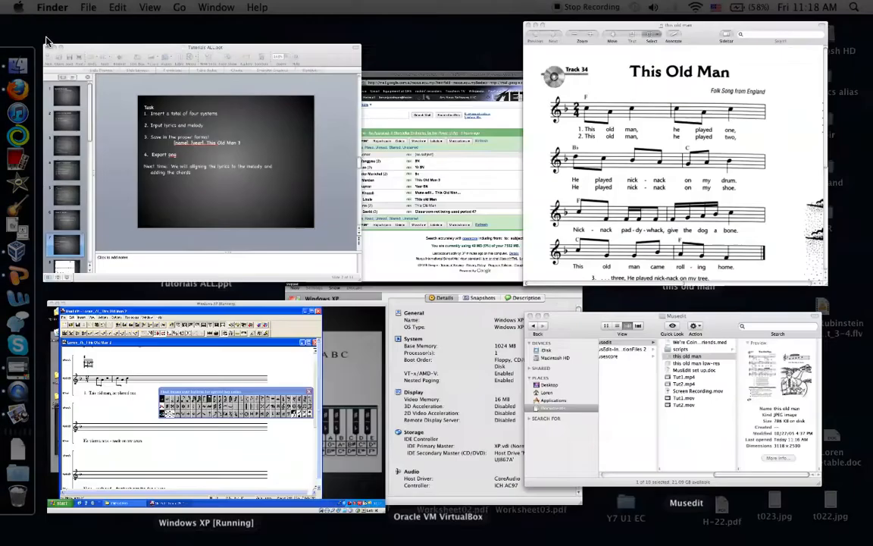
pyautogui.click(697, 169)
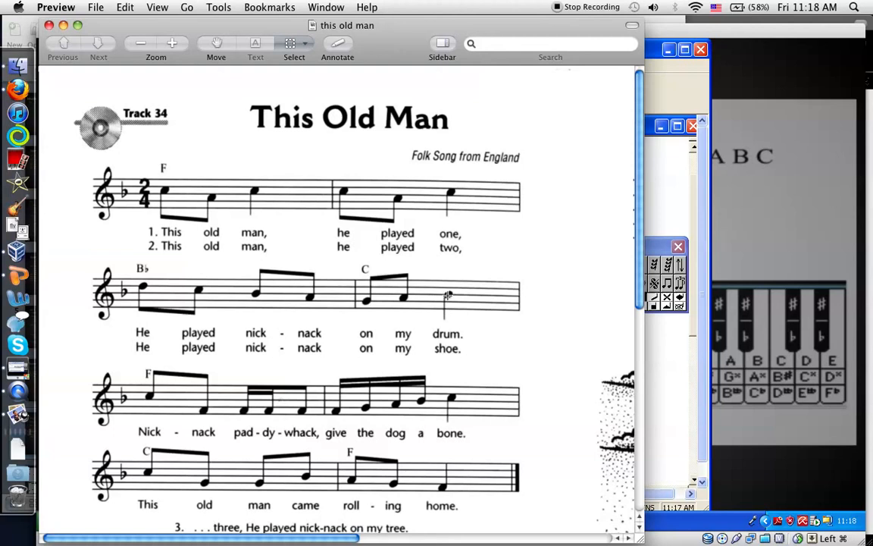
pyautogui.moveTo(3, 3)
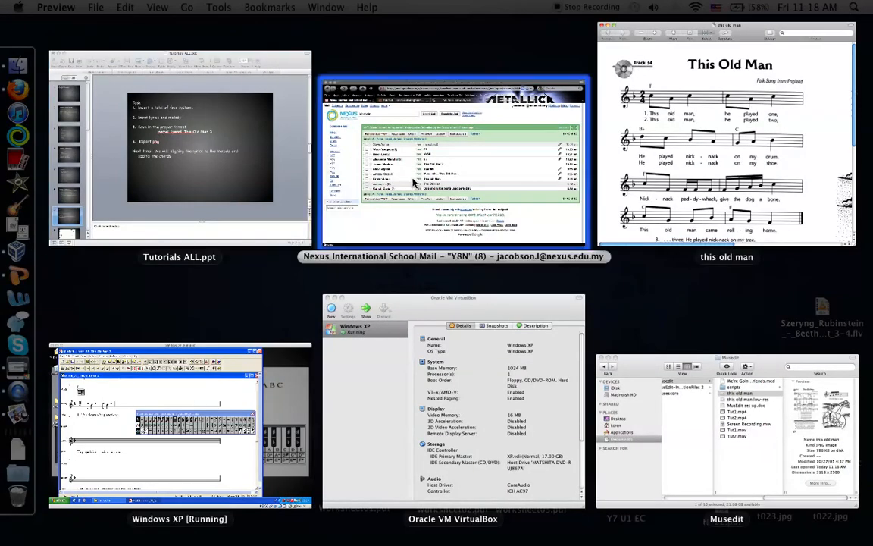
pyautogui.click(185, 433)
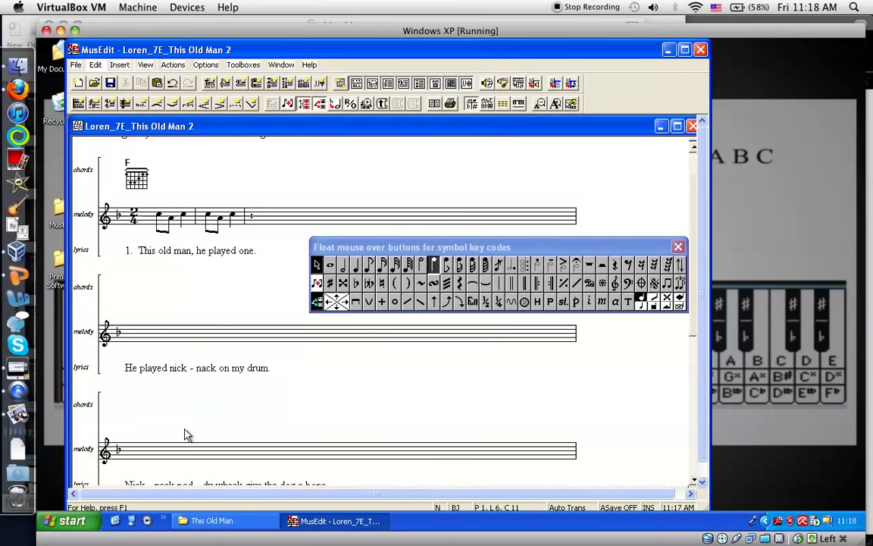
# Enter the second staff's first measure: beamed eighth notes D and C with tails down, B and A with tails up, and a bar line
pyautogui.click(138, 336)
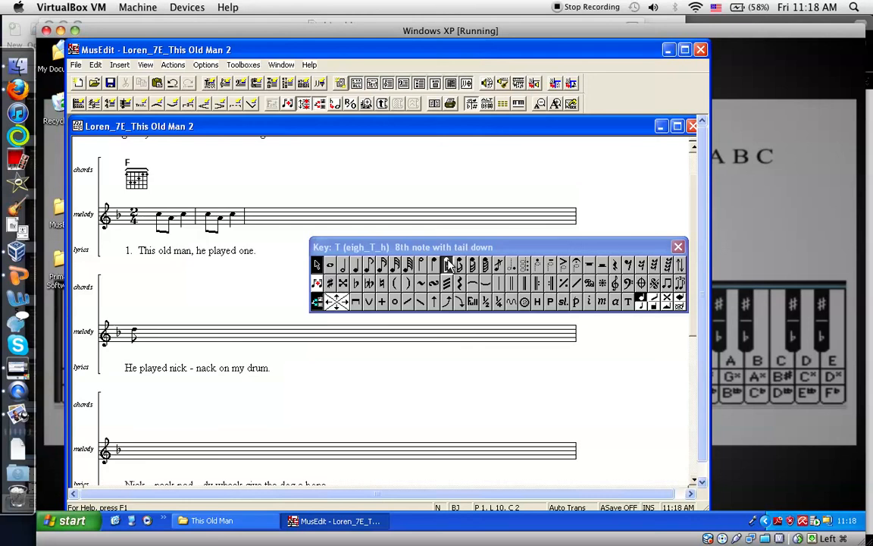
pyautogui.click(448, 263)
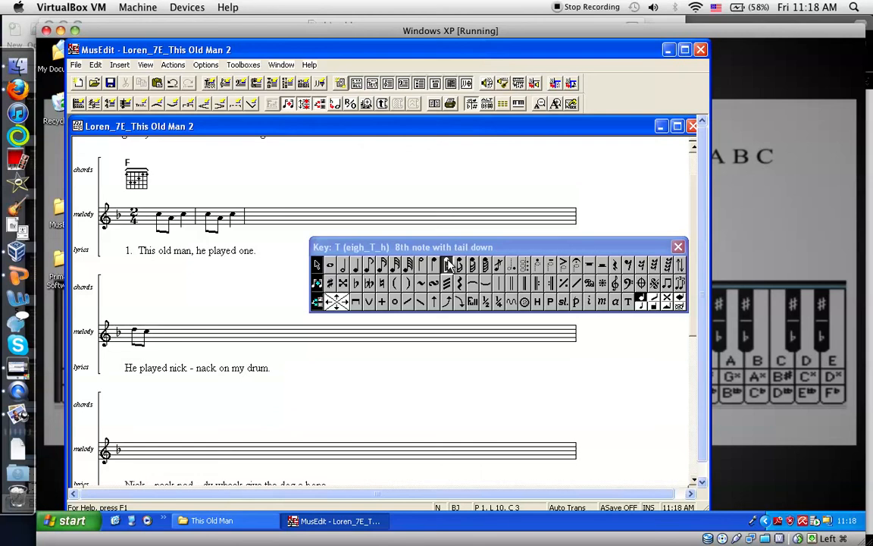
pyautogui.click(368, 265)
pyautogui.click(368, 265)
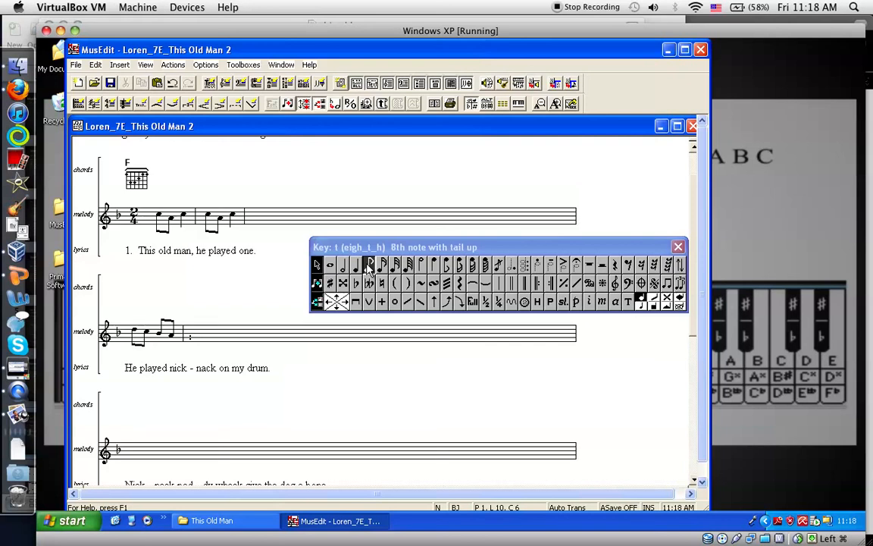
# Enter the second staff's second measure: beamed eighth notes G and A with tails up, quarter note B with tail down, and a bar line
pyautogui.click(369, 265)
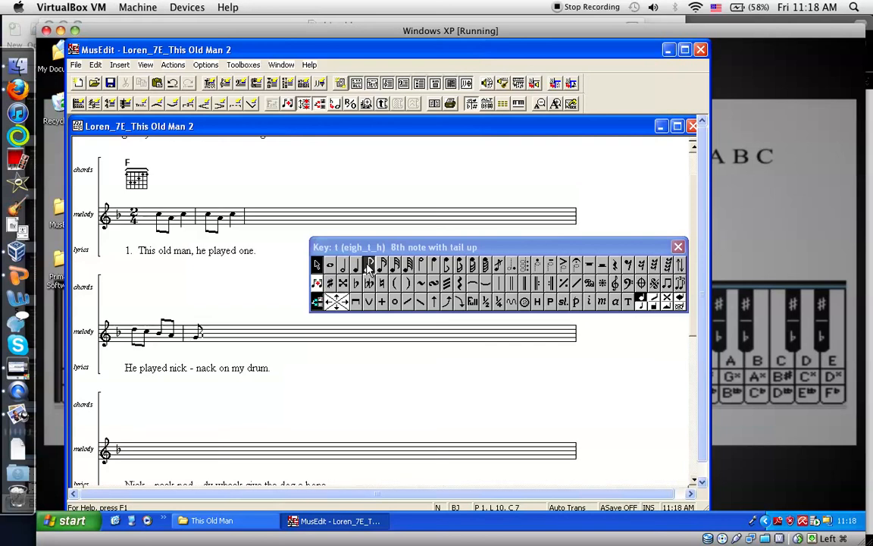
pyautogui.click(368, 265)
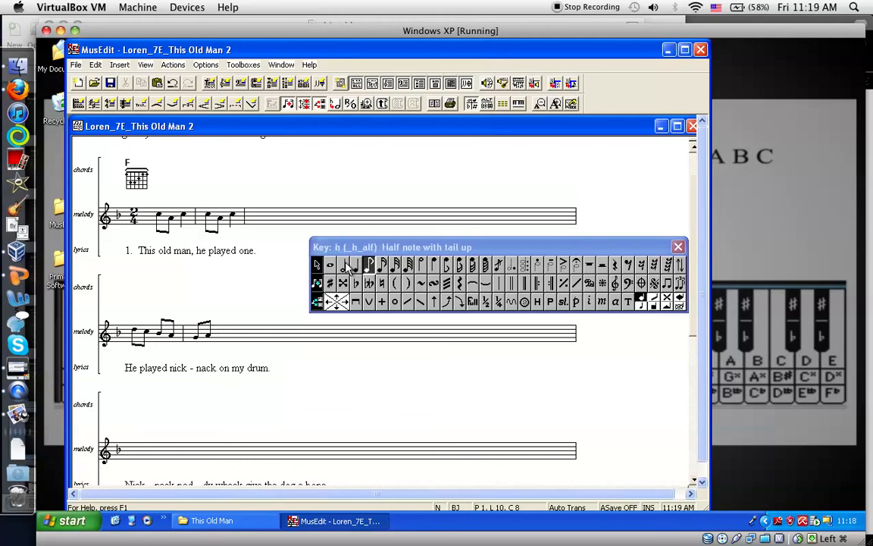
pyautogui.click(356, 267)
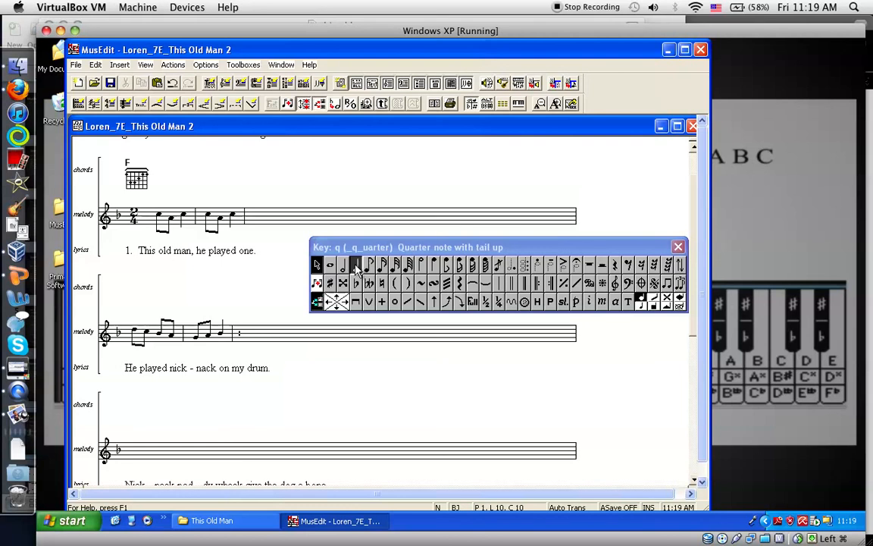
pyautogui.press('BackSpace')
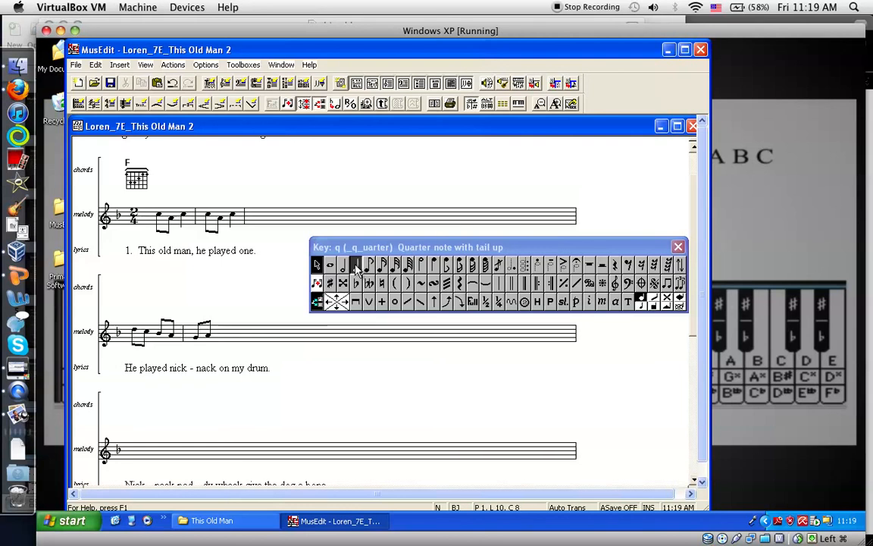
pyautogui.click(433, 265)
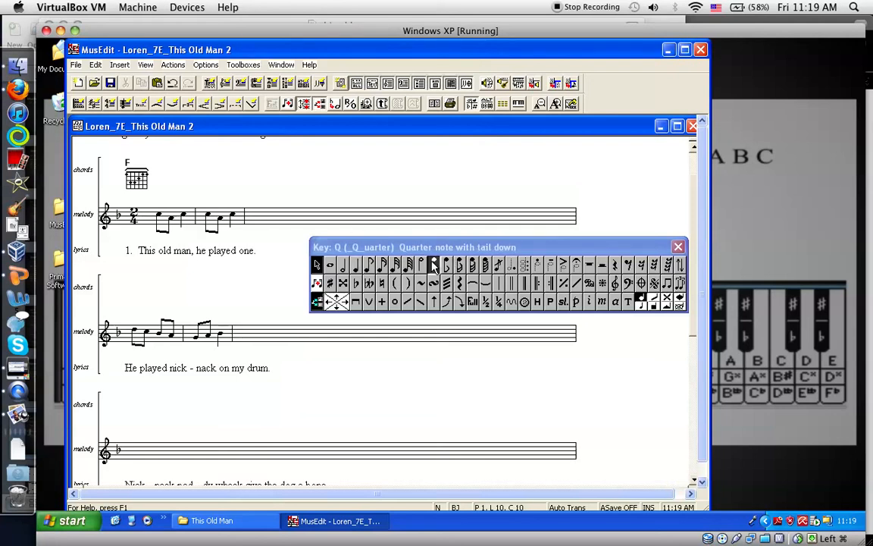
# Place the insertion point at the start of the third melody staff
pyautogui.press('Down')
pyautogui.press('Down')
pyautogui.press('Down')
pyautogui.press('Down')
pyautogui.press('Home')
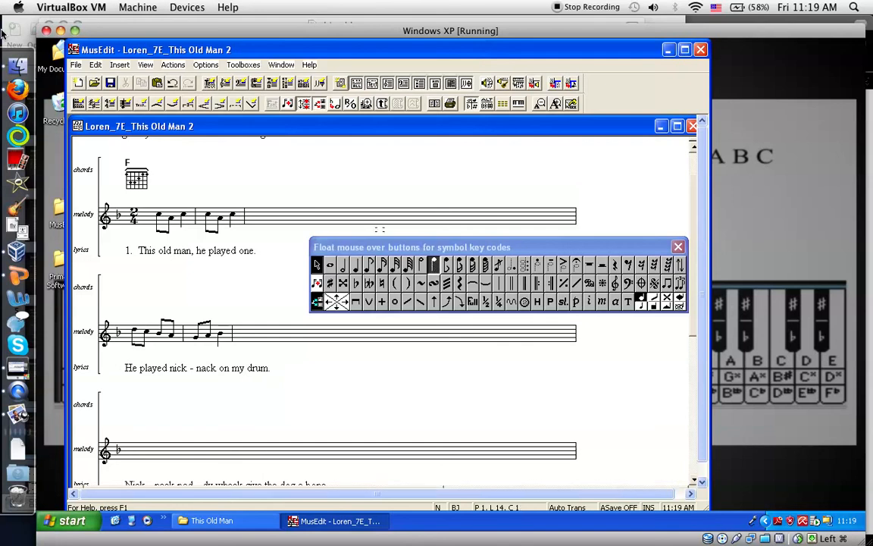
# Examine the third line of the melody in the "this old man" sheet music and switch back to MusEdit
pyautogui.moveTo(2, 2)
pyautogui.click(625, 156)
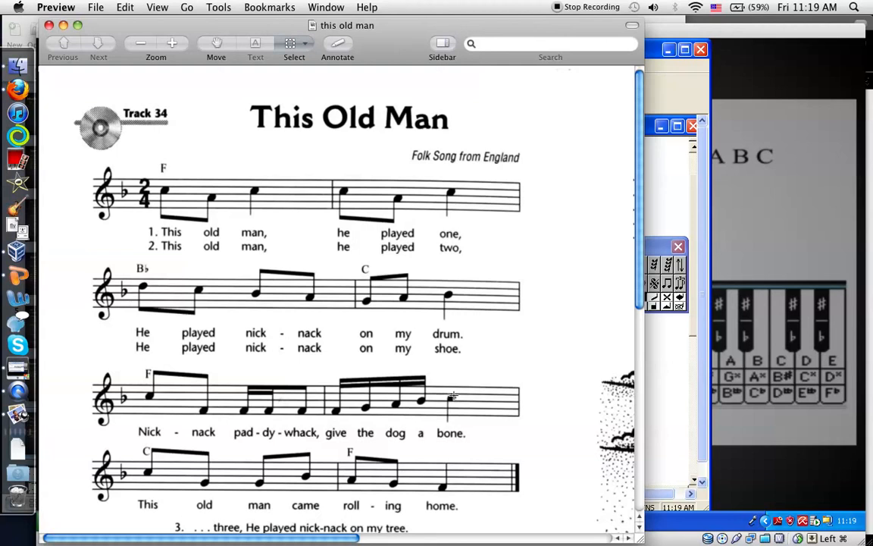
pyautogui.press('F3')
pyautogui.click(173, 396)
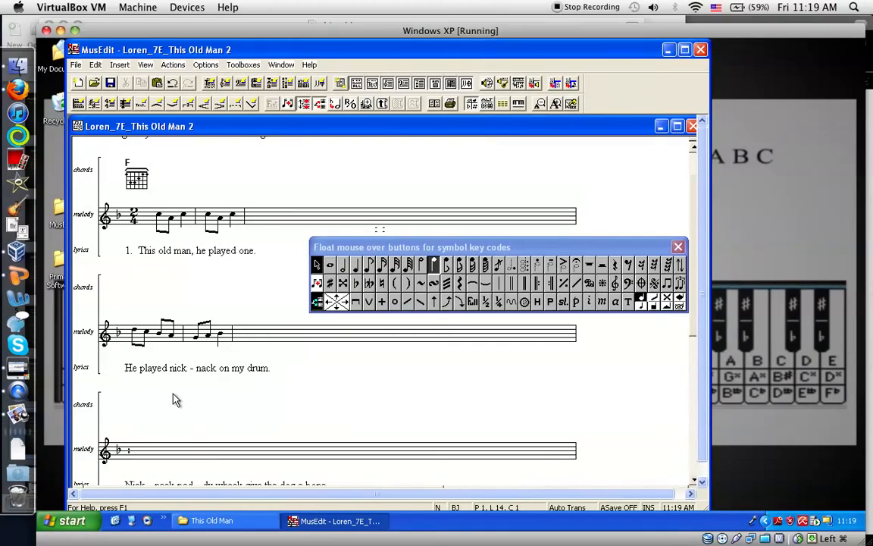
# Enter the third staff's first measure, tails up: beamed eighths C and F, beamed sixteenths F, F and eighth F, and a bar line
pyautogui.click(173, 397)
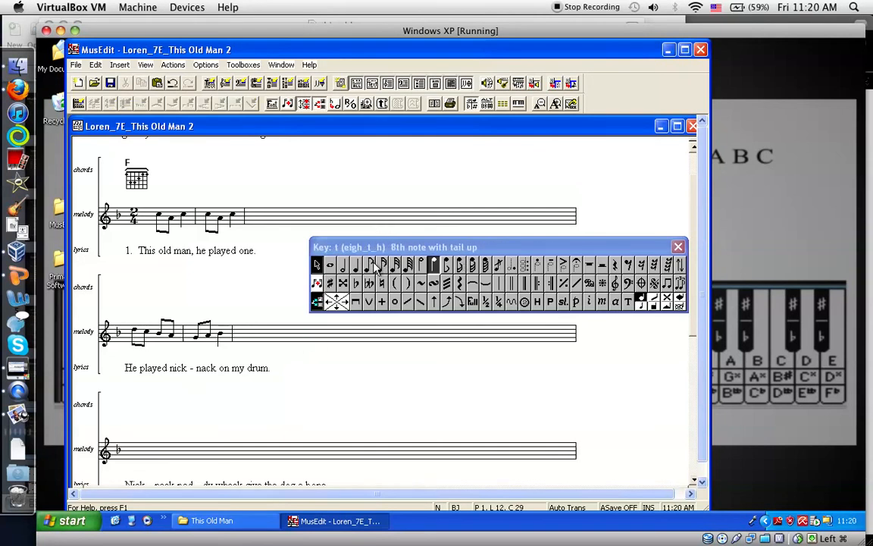
pyautogui.press('Down')
pyautogui.press('Down')
pyautogui.press('Left')
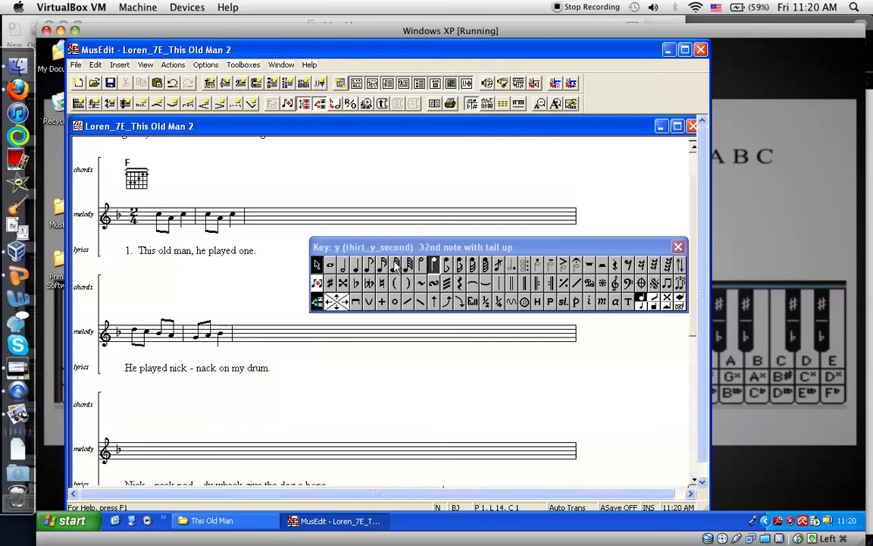
pyautogui.click(371, 267)
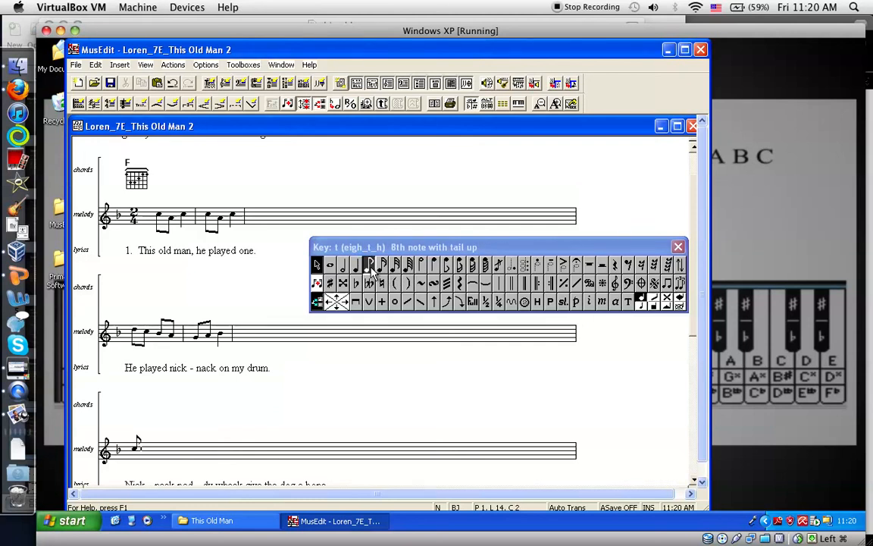
pyautogui.click(370, 266)
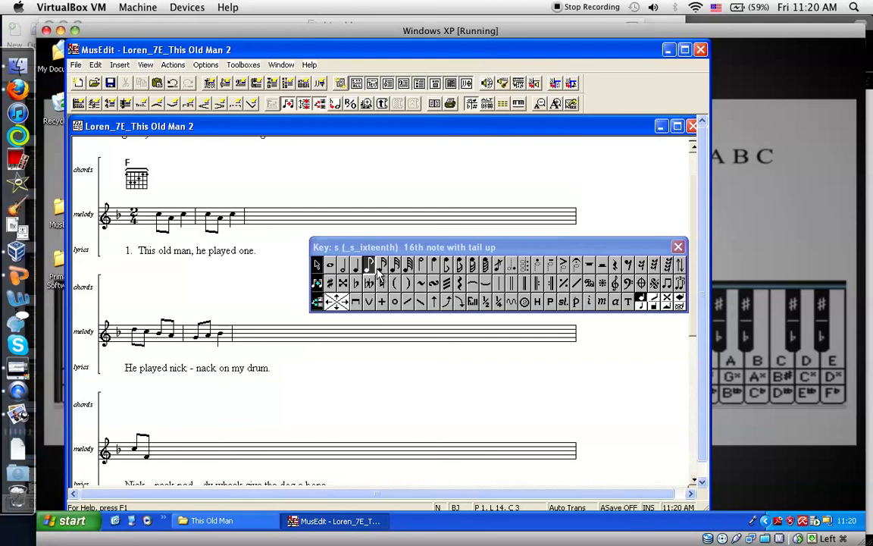
pyautogui.click(384, 270)
pyautogui.click(384, 269)
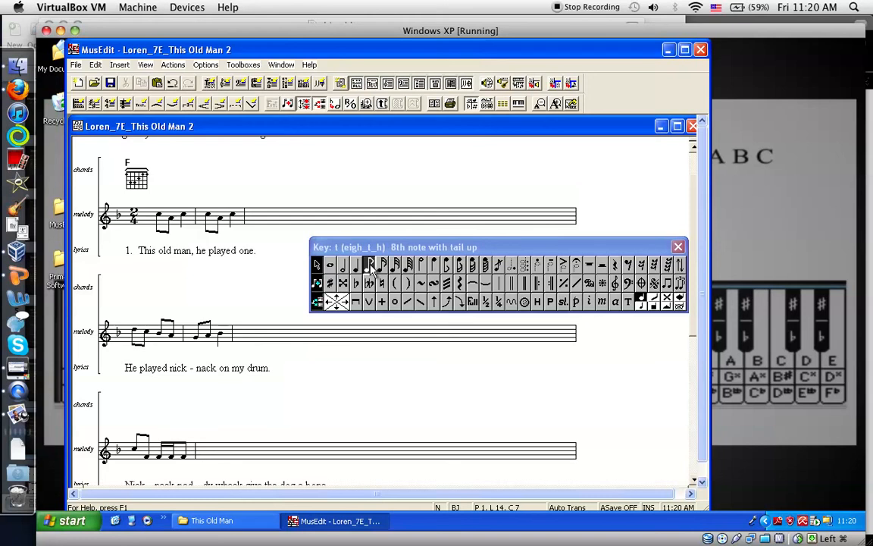
# Enter the third staff's second measure: beamed sixteenth notes F, G, A, B with tails up, quarter note C with tail down, and a bar line
pyautogui.click(383, 265)
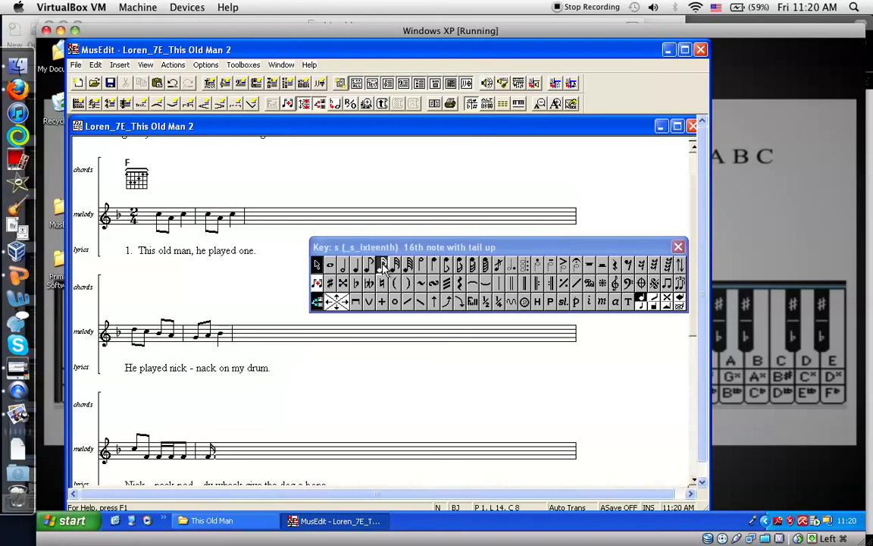
pyautogui.click(383, 266)
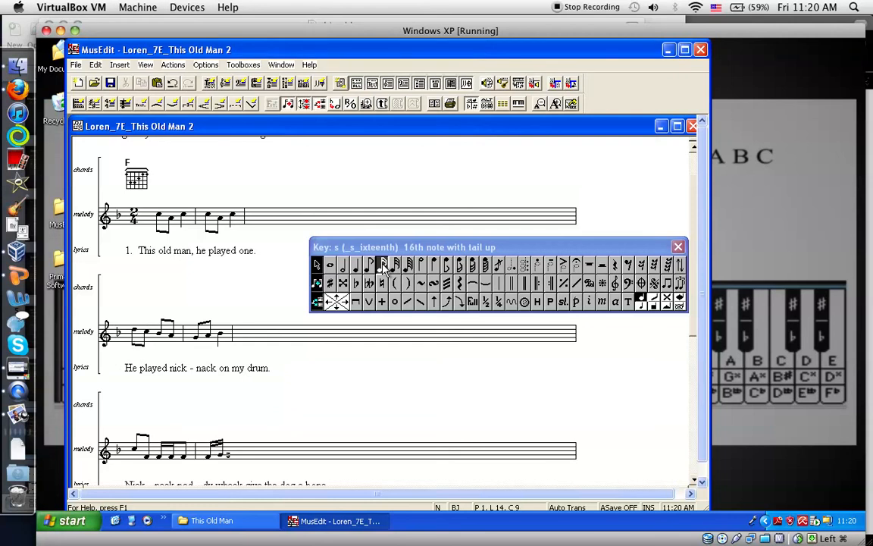
pyautogui.click(383, 266)
pyautogui.press('c')
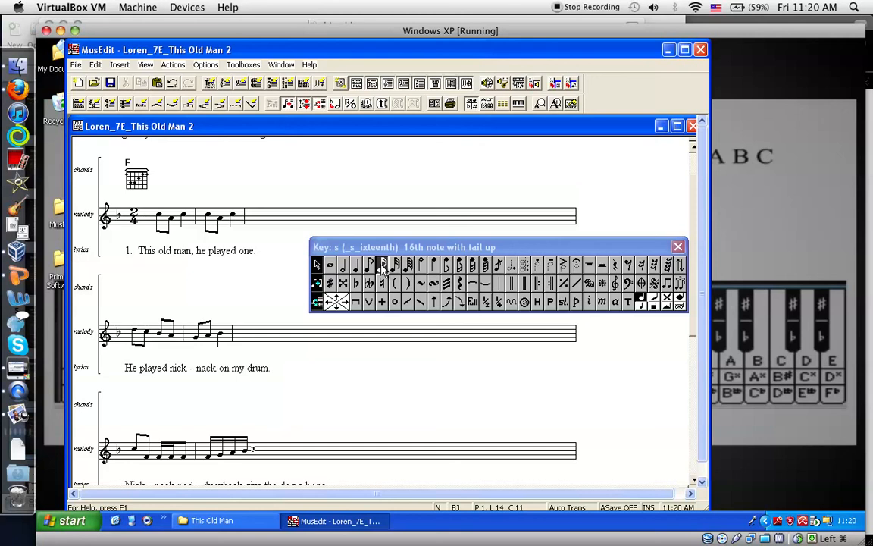
pyautogui.click(434, 269)
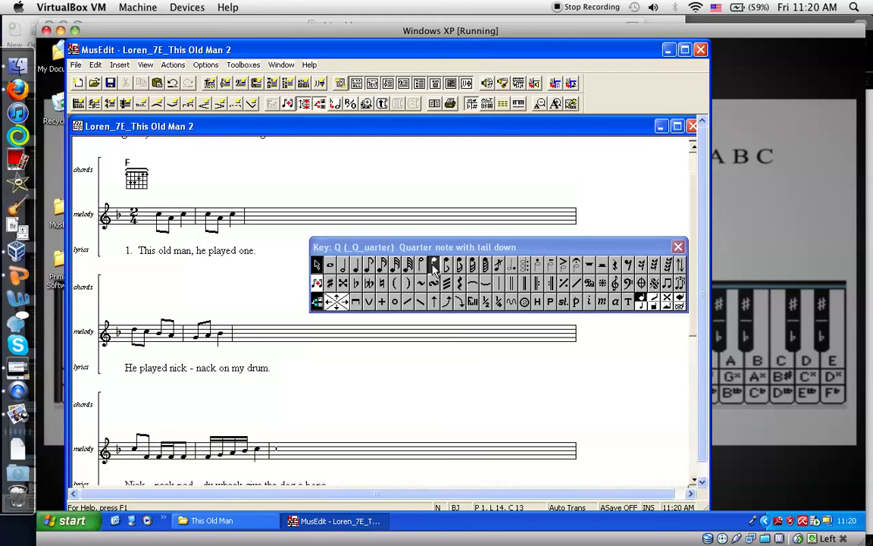
pyautogui.press('c')
pyautogui.press('|')
# Place the insertion point at the start of the fourth melody staff
pyautogui.press('Down')
pyautogui.press('Down')
pyautogui.press('Down')
pyautogui.press('Down')
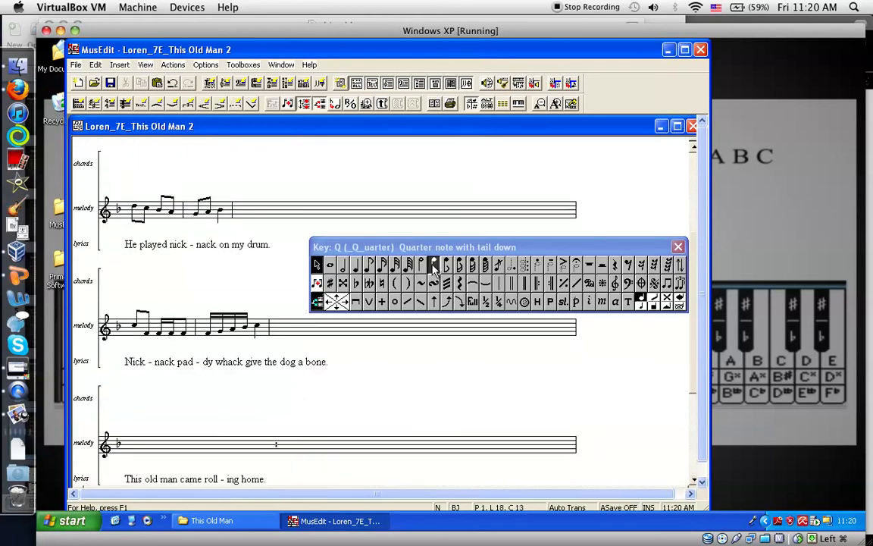
pyautogui.press('Home')
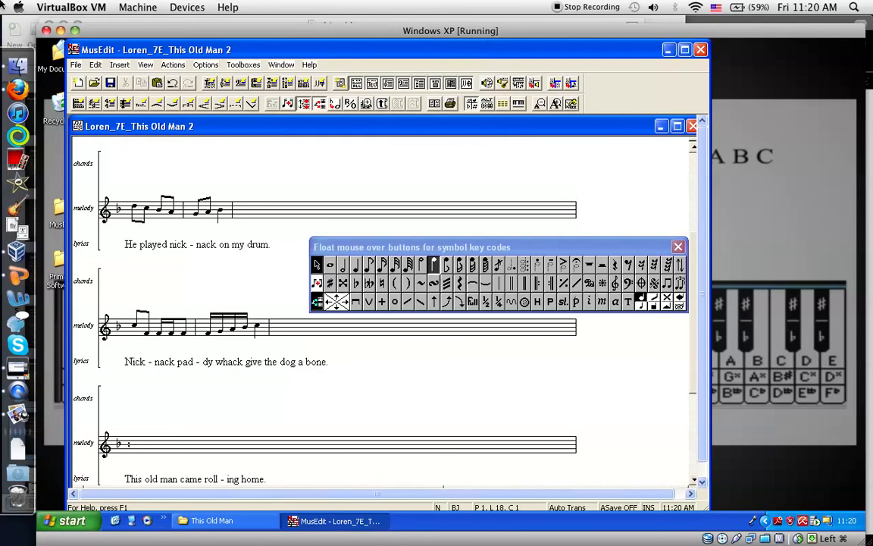
# Examine the fourth line of the melody in the "this old man" sheet music and switch back to MusEdit
pyautogui.moveTo(0, 0)
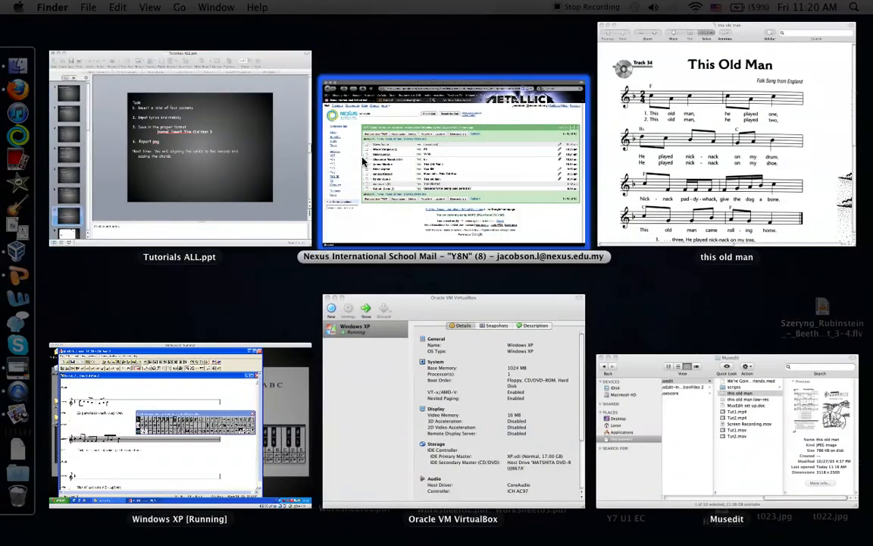
pyautogui.click(676, 156)
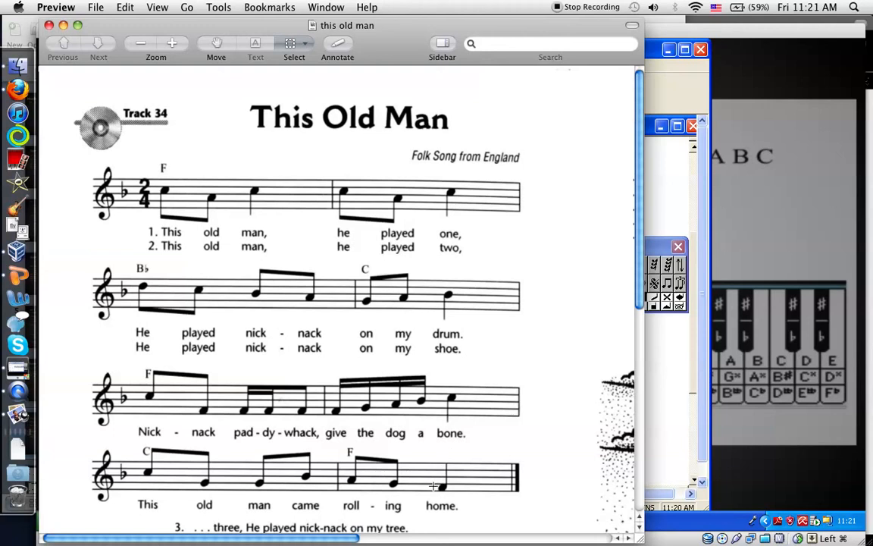
pyautogui.moveTo(0, 0)
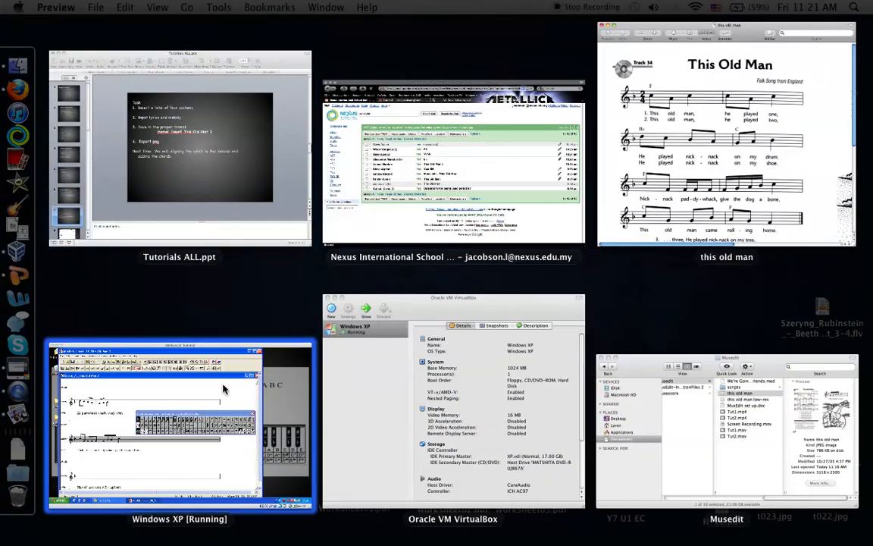
pyautogui.click(202, 420)
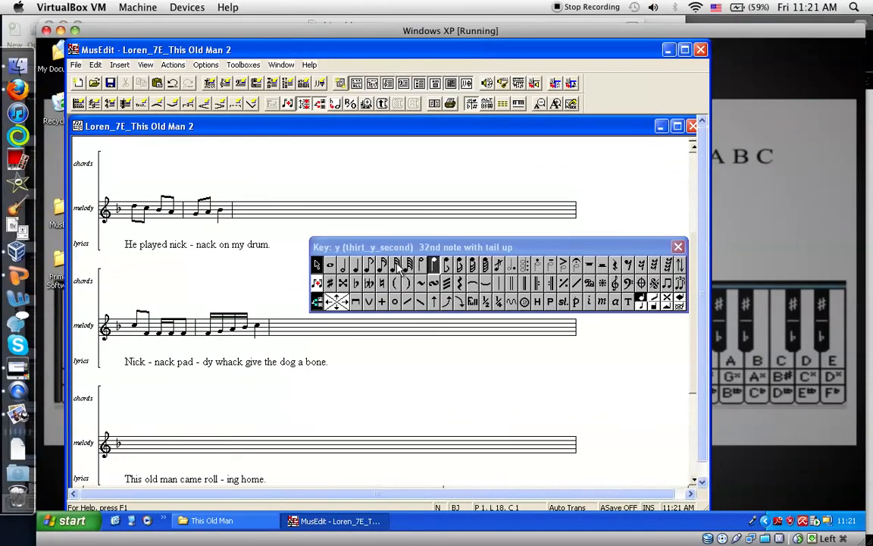
# Enter the fourth staff's first measure with tails up: beamed eighths C and G, beamed eighths G and B, and a bar line
pyautogui.click(374, 265)
pyautogui.click(374, 263)
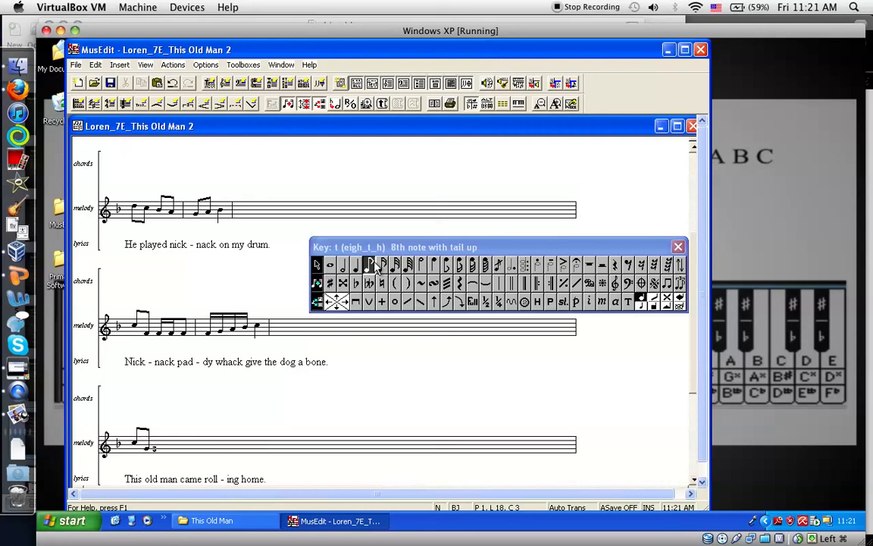
pyautogui.click(374, 264)
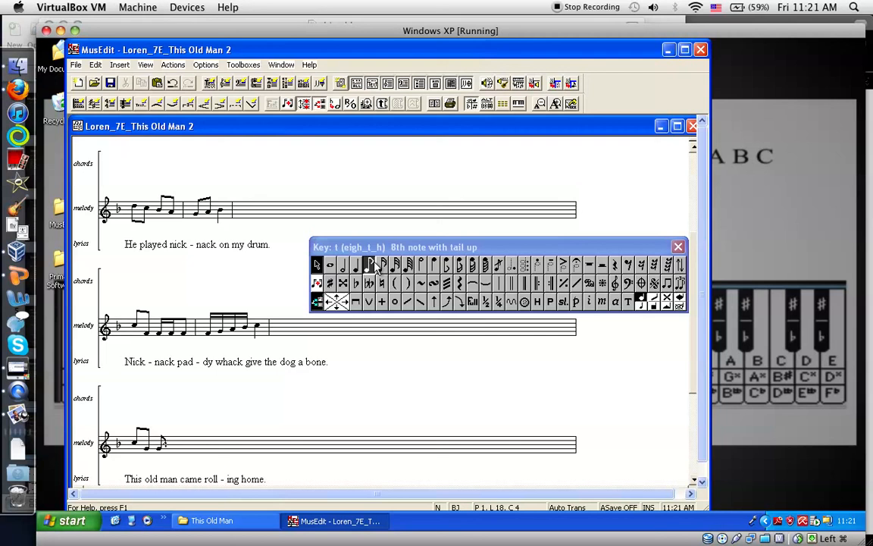
pyautogui.click(374, 264)
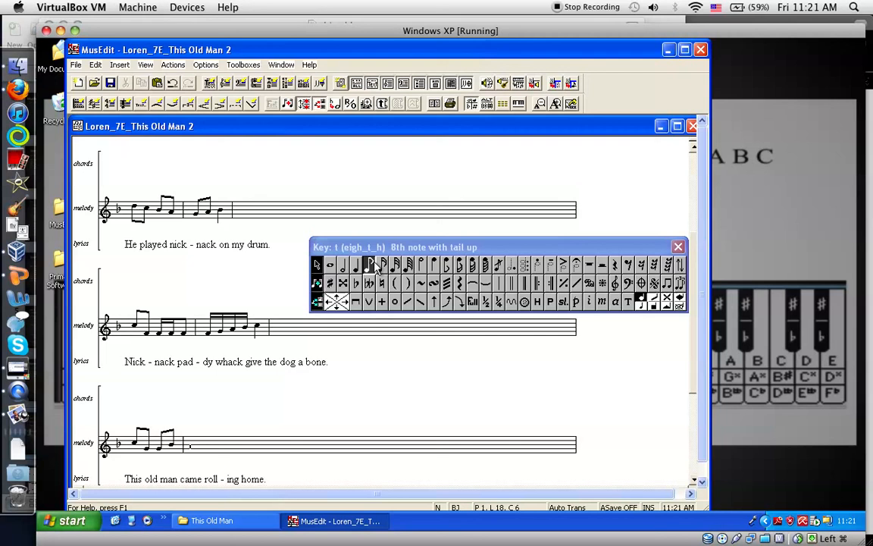
# Enter the fourth staff's second measure with tails up: beamed eighths A and G, quarter note F, and a bar line
pyautogui.click(375, 265)
pyautogui.click(374, 265)
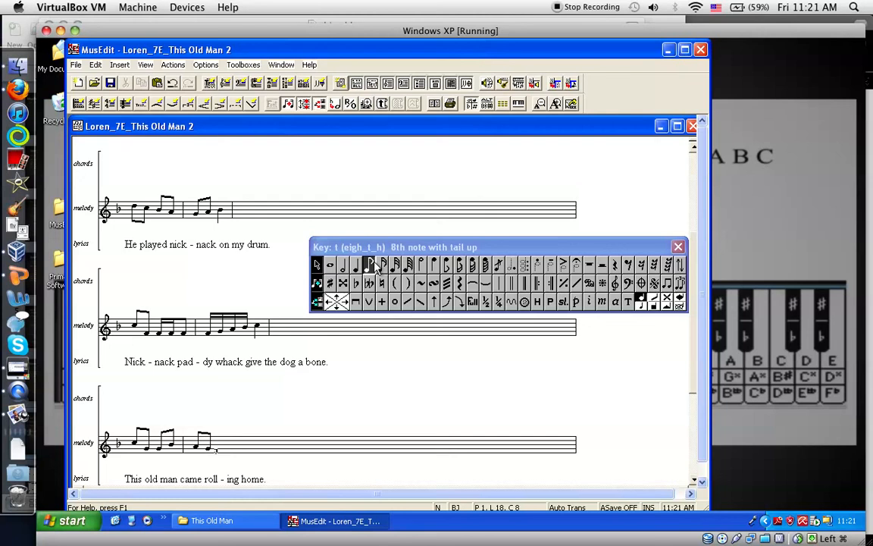
pyautogui.click(356, 265)
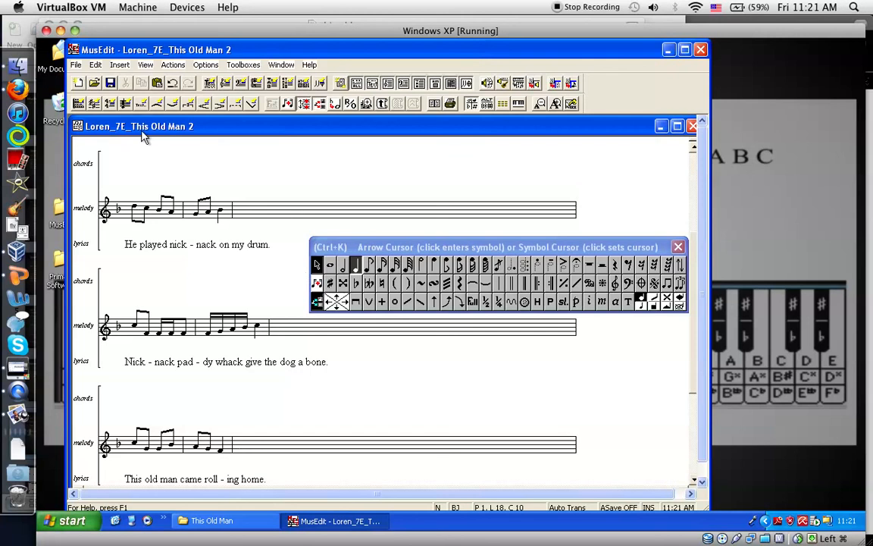
# Save the score as a new version over the existing MusEdit file ending in "This Old Man 3" in the This Old Man folder
pyautogui.click(75, 65)
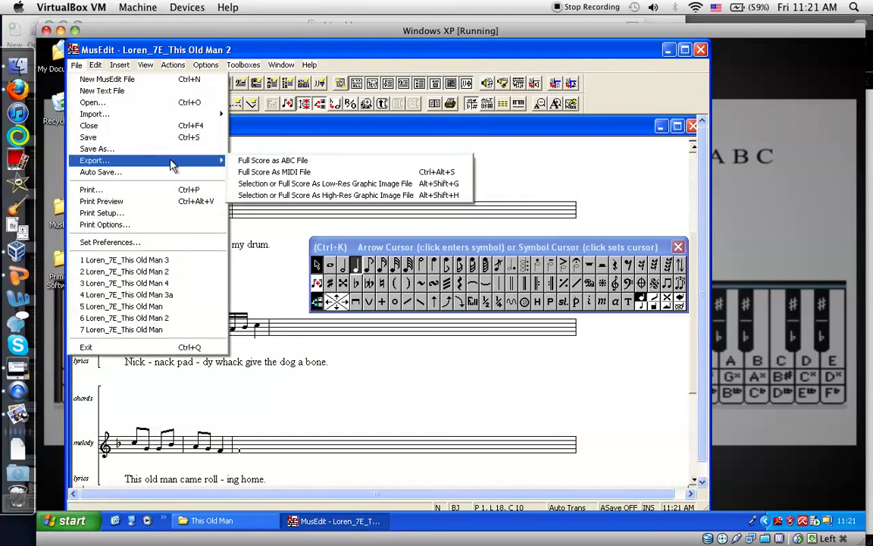
pyautogui.click(164, 149)
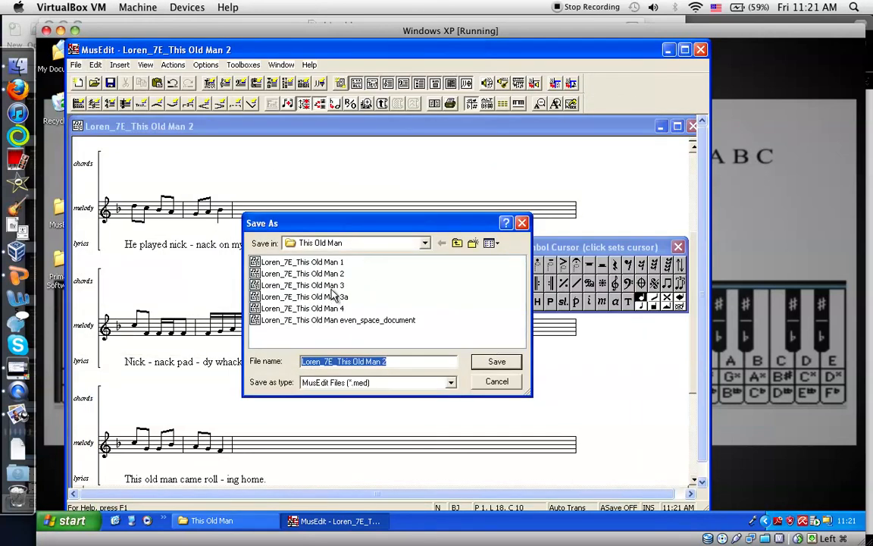
pyautogui.click(332, 287)
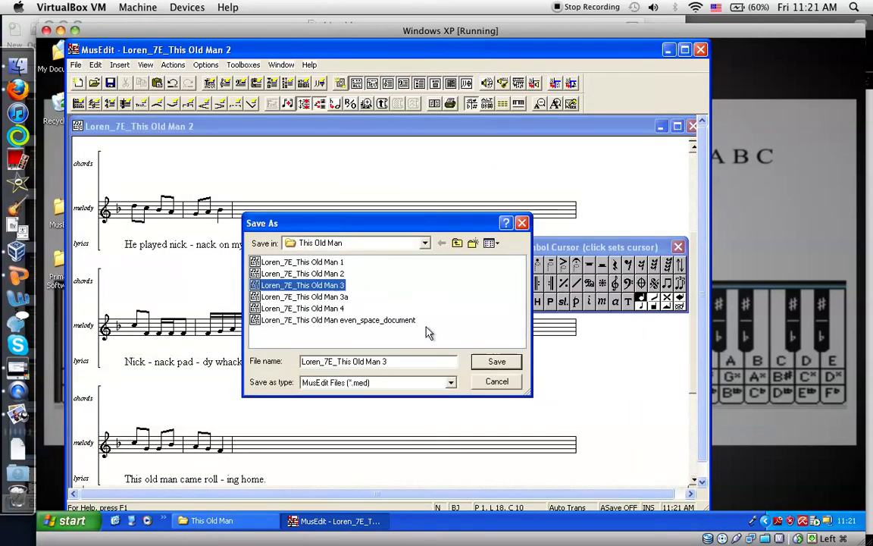
pyautogui.click(495, 362)
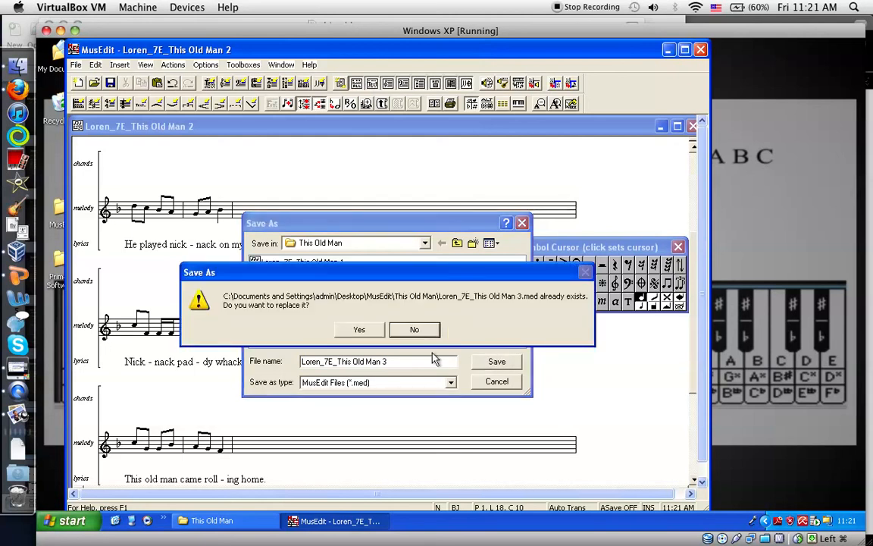
pyautogui.click(366, 333)
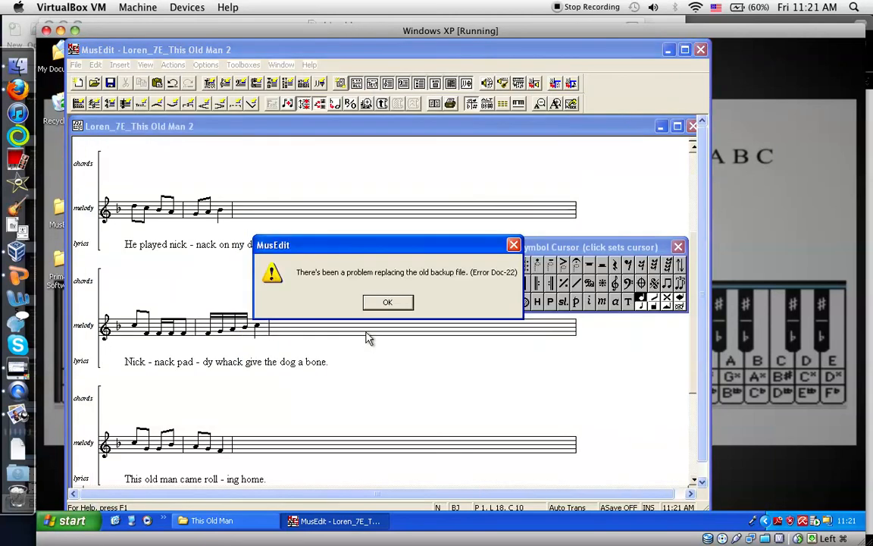
pyautogui.click(388, 303)
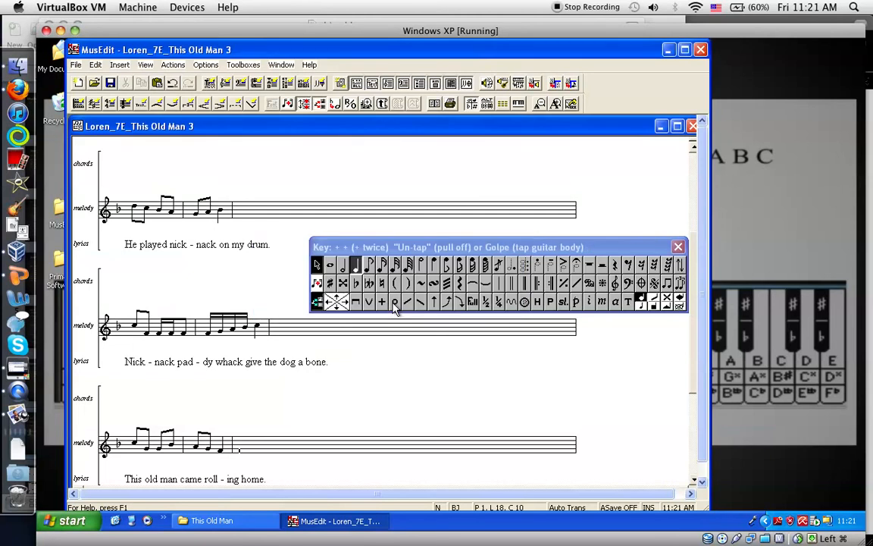
# Close the floating symbol palette and review the four systems of the finished score
pyautogui.click(677, 248)
pyautogui.scroll(-3, 594, 236)
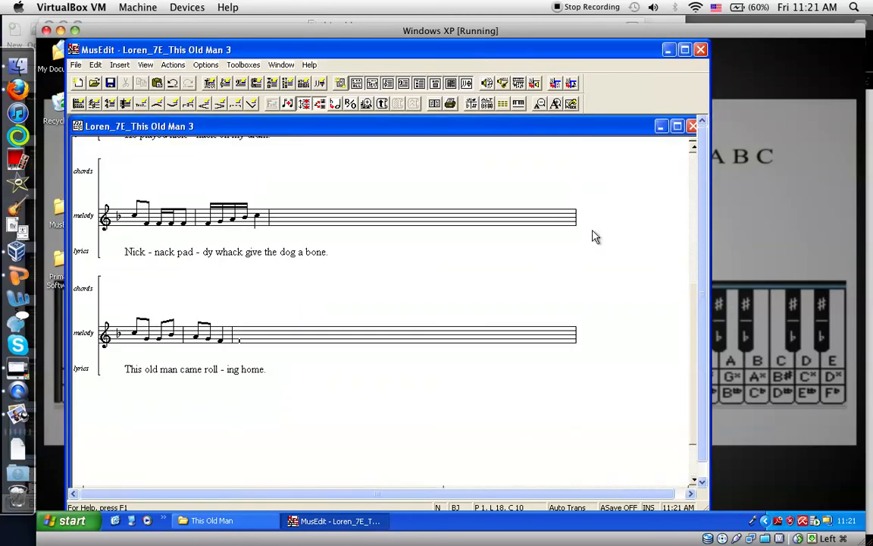
pyautogui.scroll(5, 594, 236)
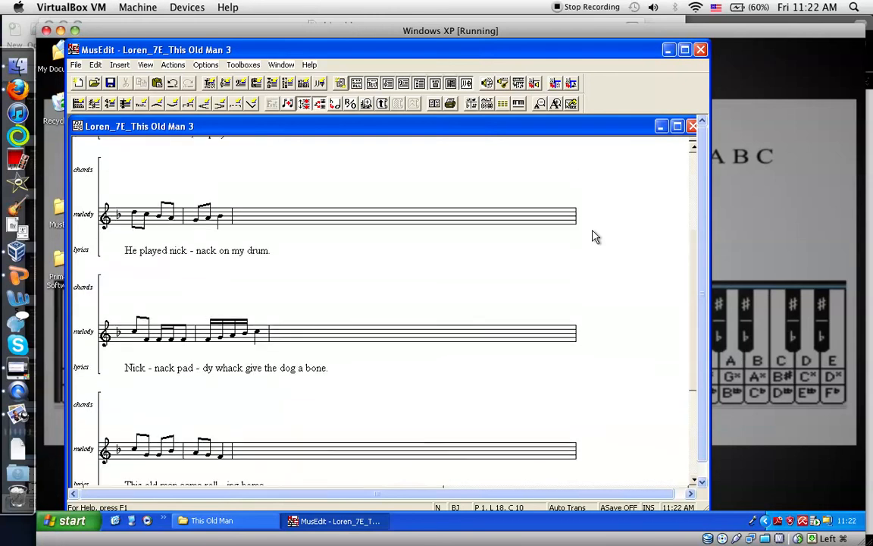
pyautogui.scroll(1, 594, 237)
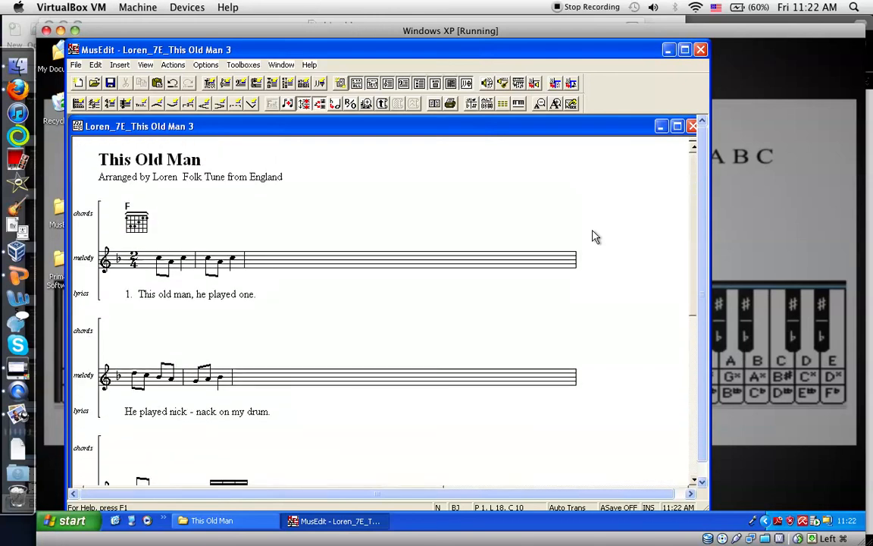